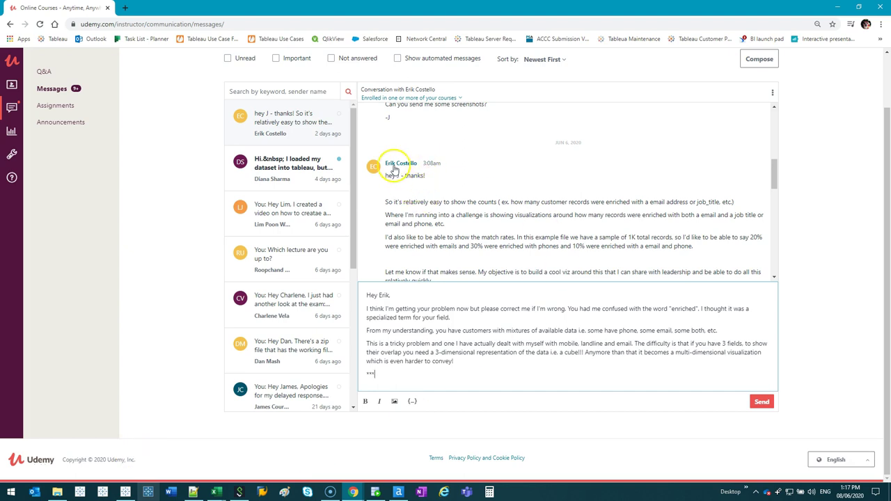
# - Bring up the open Excel workbooks to reach the Contact Sample.xlsx preview
pyautogui.click(219, 493)
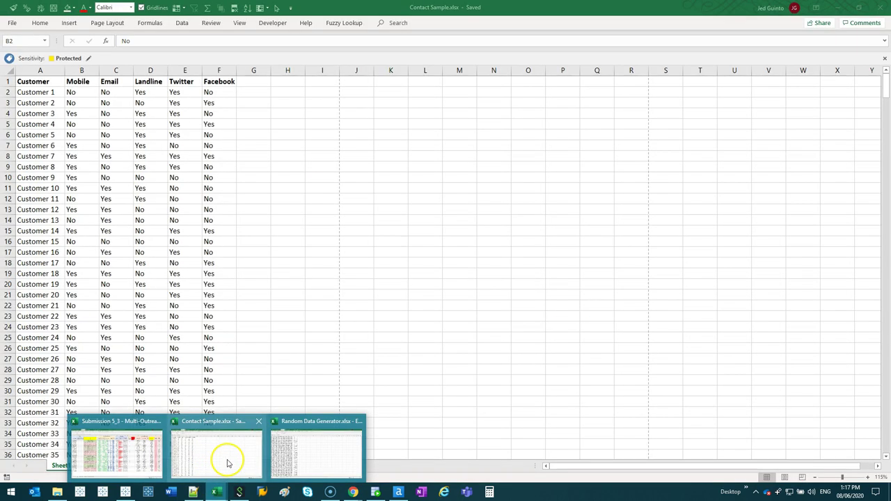
pyautogui.click(228, 463)
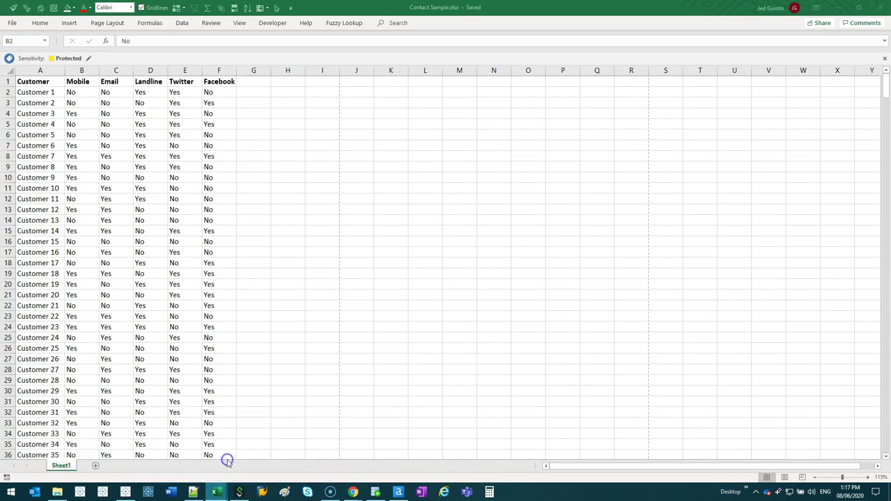
pyautogui.click(90, 179)
pyautogui.moveTo(887, 85); pyautogui.dragTo(887, 436)
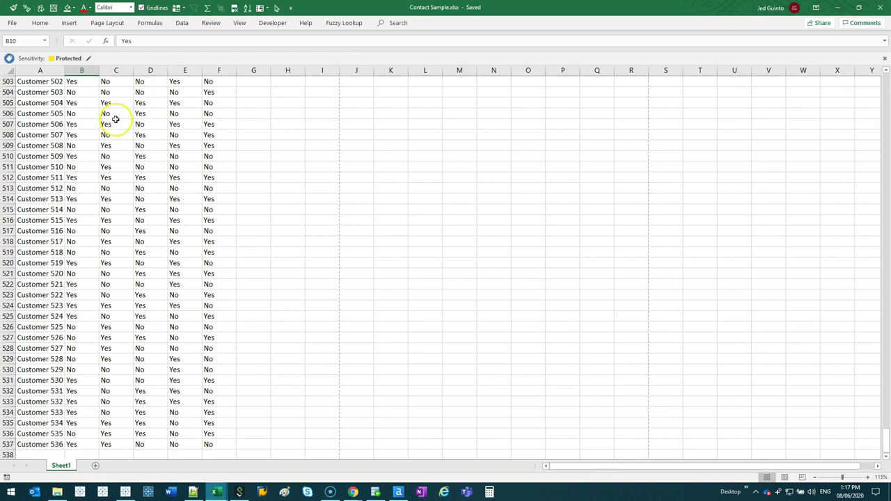
pyautogui.moveTo(42, 166); pyautogui.dragTo(42, 349)
pyautogui.click(179, 308)
pyautogui.hotkey('ctrl', 'Home')
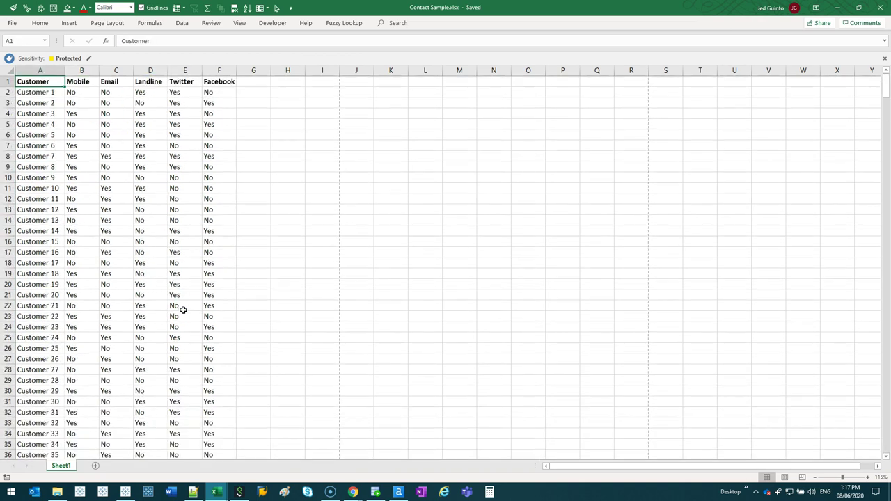
pyautogui.keyDown('ctrl'); pyautogui.scroll(8, 147, 174); pyautogui.keyUp('ctrl')
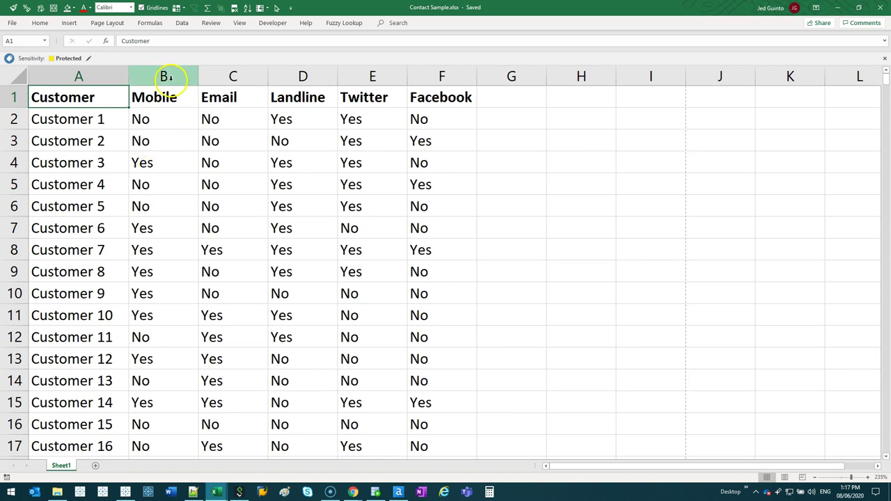
pyautogui.click(886, 58)
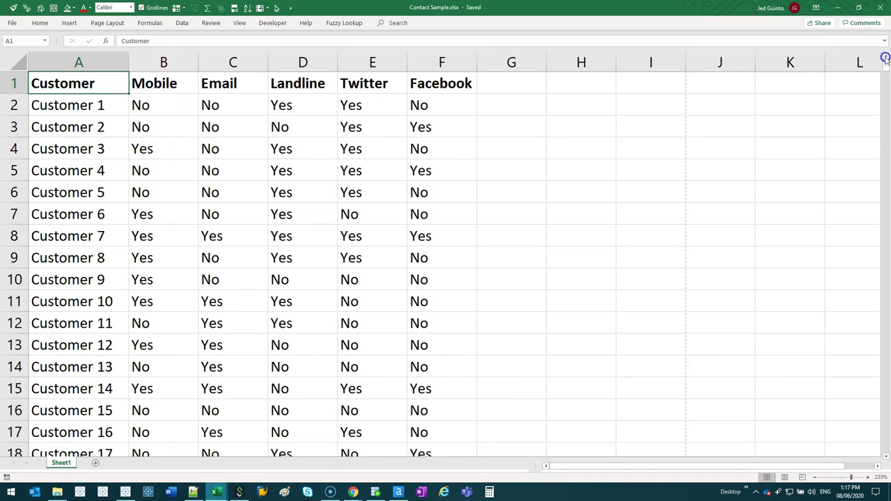
pyautogui.moveTo(173, 62); pyautogui.dragTo(444, 62)
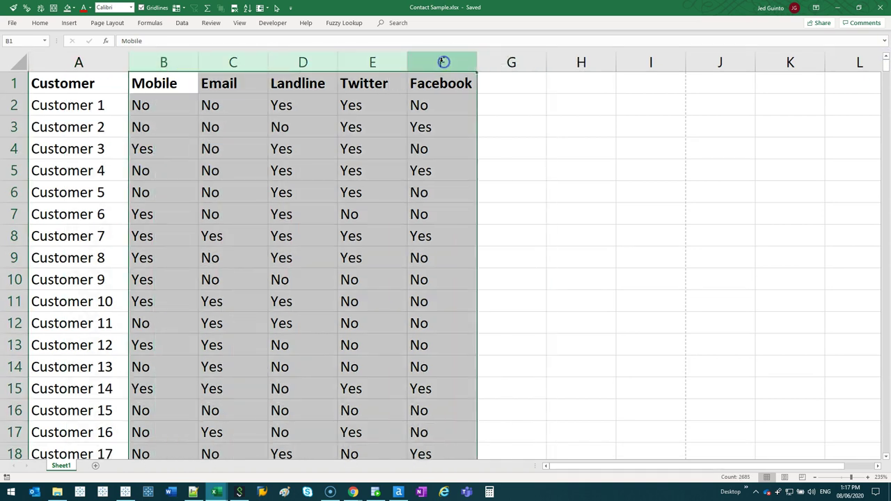
pyautogui.moveTo(98, 63); pyautogui.dragTo(230, 62)
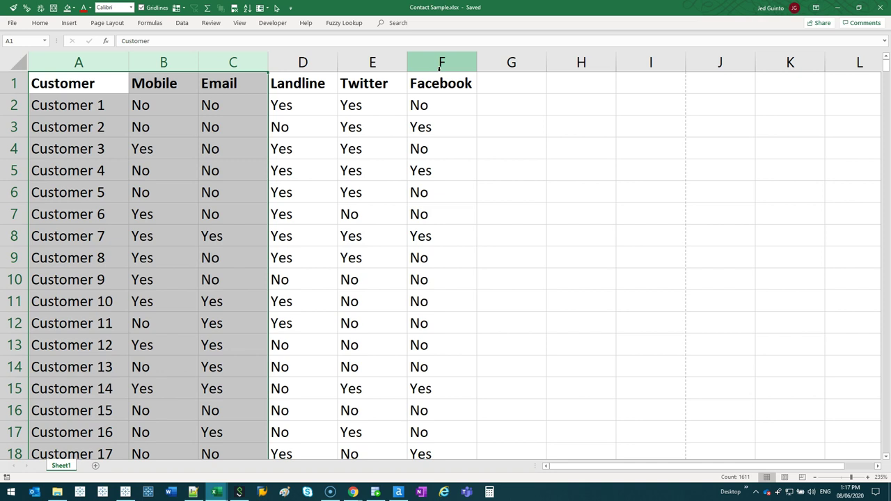
# - Deselect the Excel column and switch to the Tableau workbook in a maximized window
pyautogui.click(235, 259)
pyautogui.click(128, 491)
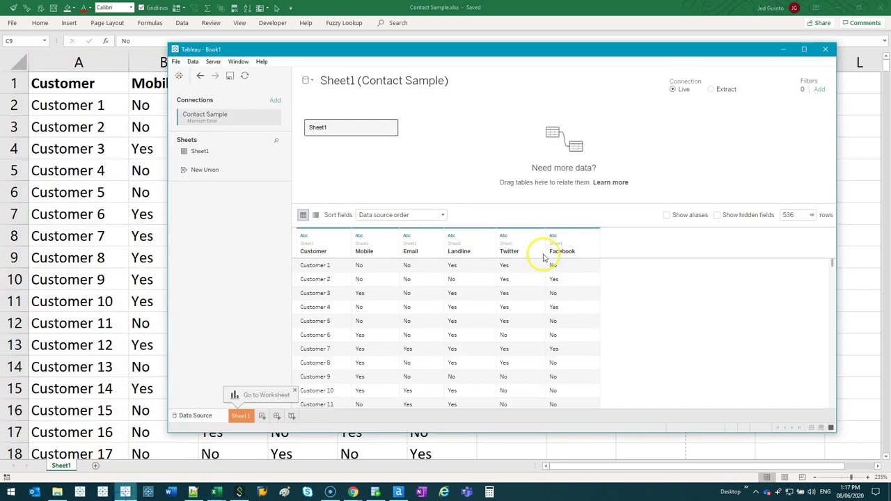
pyautogui.click(806, 49)
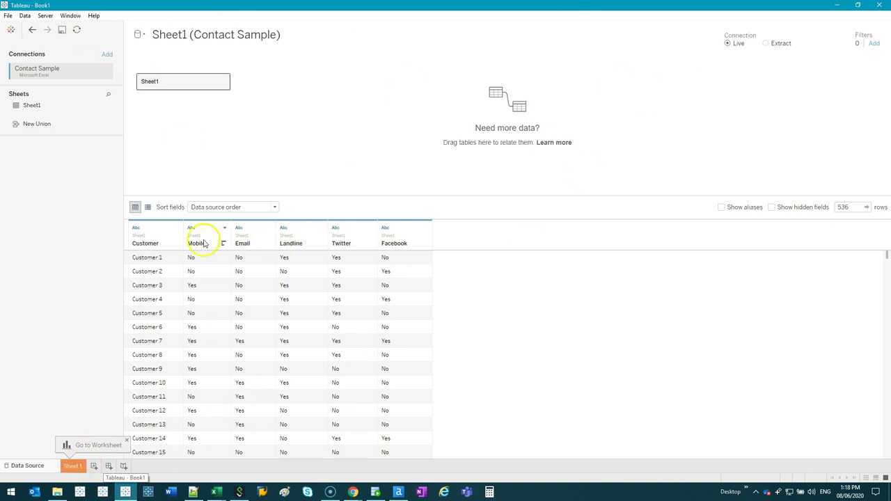
# - On Sheet1, count customers with Email values as rows and Facebook across columns
pyautogui.click(72, 466)
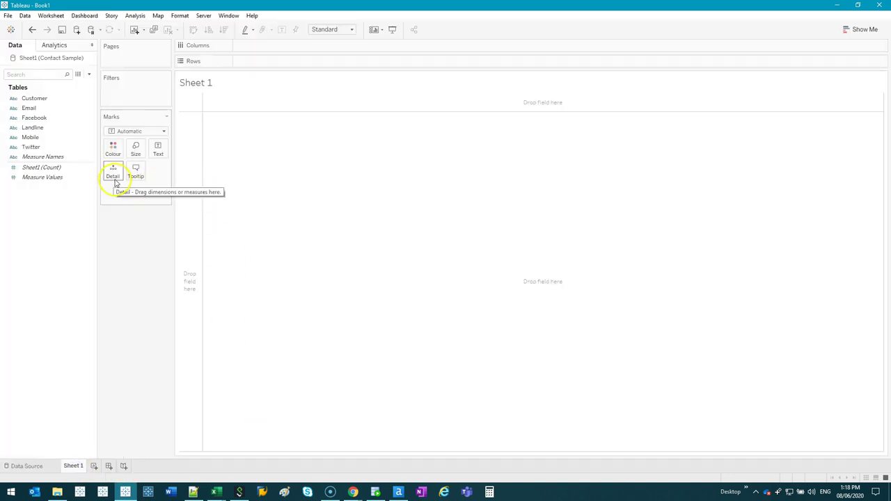
pyautogui.moveTo(52, 100); pyautogui.dragTo(291, 188)
pyautogui.doubleClick(418, 249)
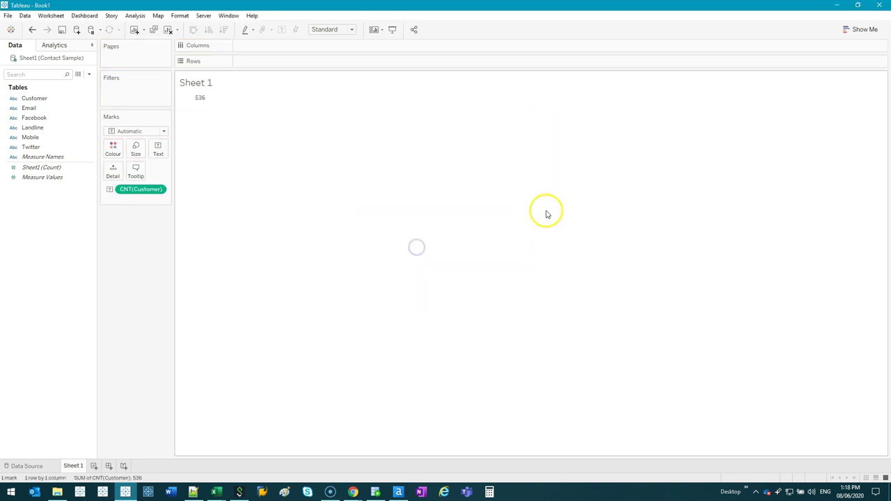
pyautogui.moveTo(203, 103)
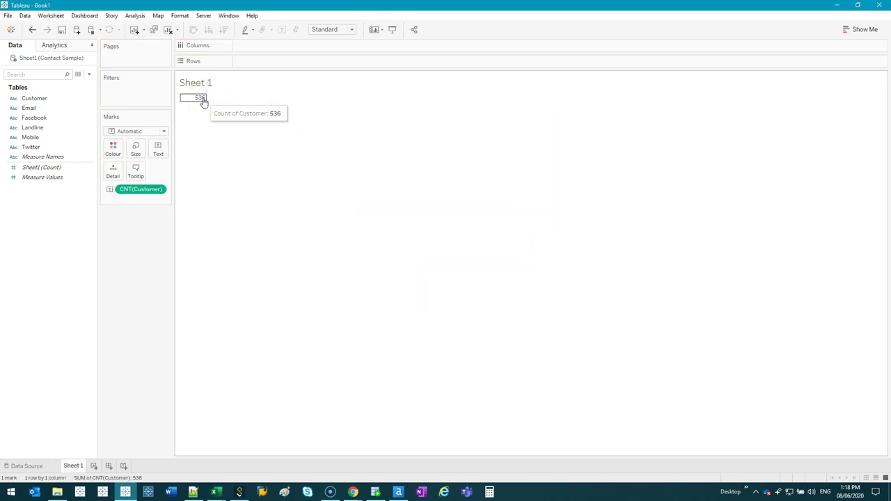
pyautogui.click(26, 111)
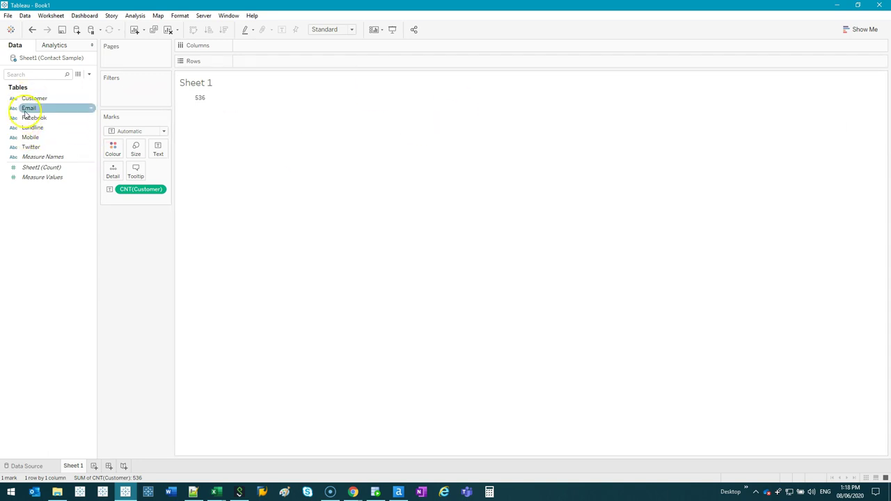
pyautogui.doubleClick(64, 112)
pyautogui.moveTo(54, 119); pyautogui.dragTo(334, 45)
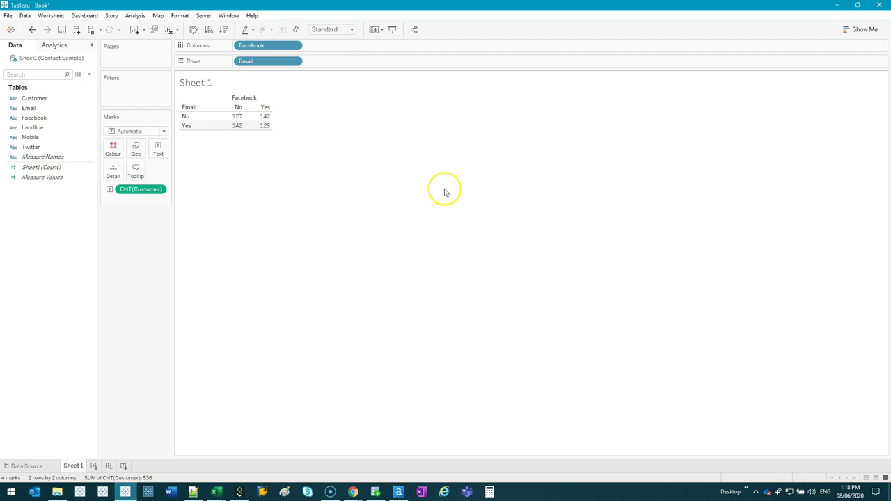
# - Add grand totals, colour square marks by customer count, and enlarge the table cells
pyautogui.click(58, 44)
pyautogui.moveTo(31, 114); pyautogui.dragTo(366, 120)
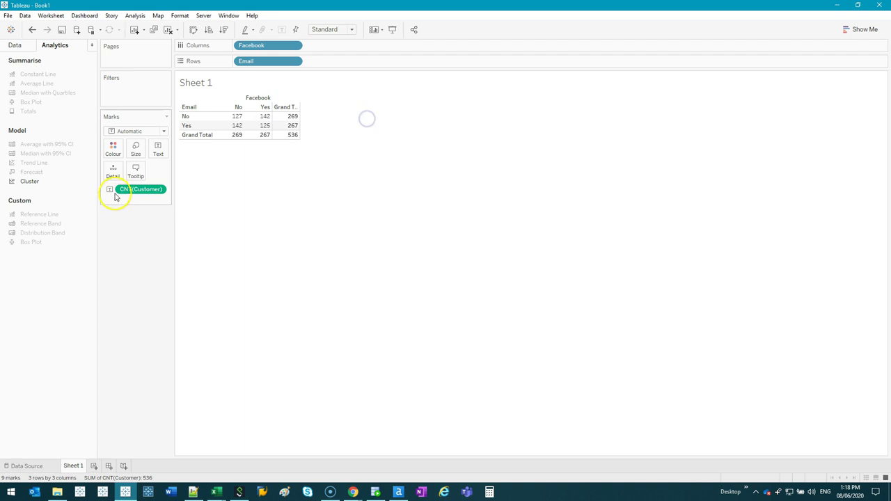
pyautogui.moveTo(116, 197); pyautogui.dragTo(113, 148)
pyautogui.click(133, 131)
pyautogui.click(135, 182)
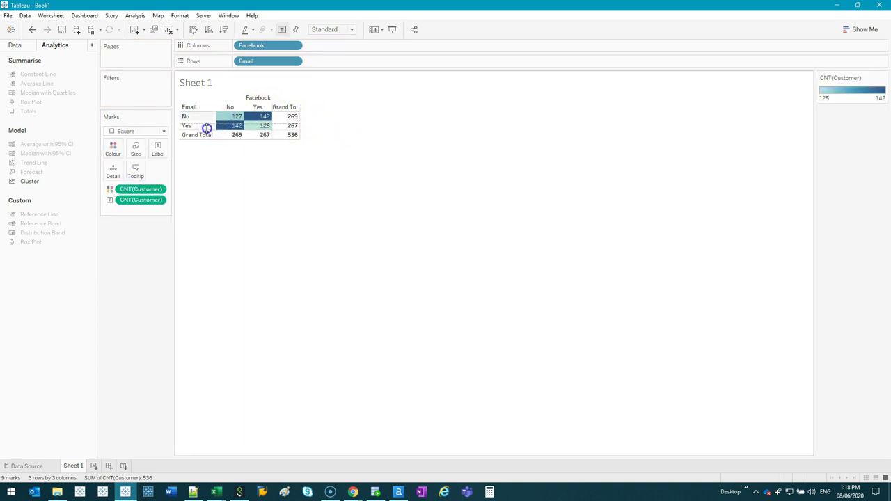
pyautogui.moveTo(207, 128); pyautogui.dragTo(205, 130)
pyautogui.moveTo(242, 106); pyautogui.dragTo(255, 112)
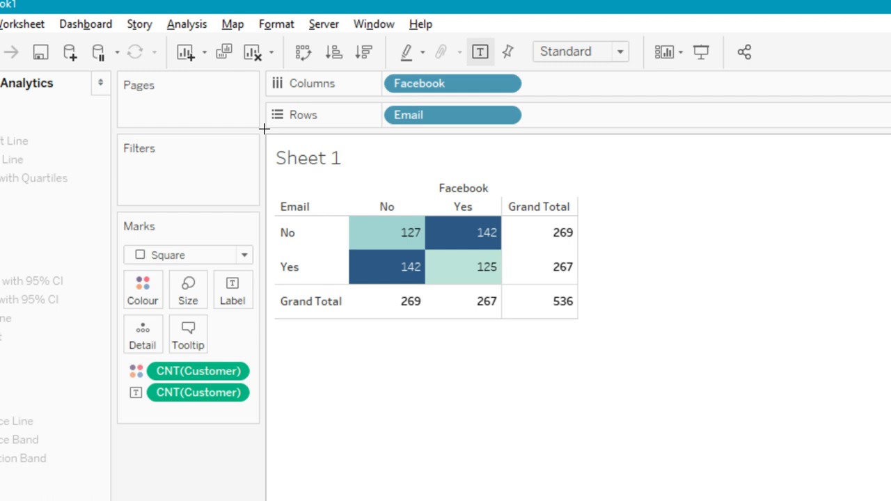
# - Add Landline, Mobile and Twitter, nesting Email, Mobile, Twitter, Facebook and Landline as rows
pyautogui.click(19, 45)
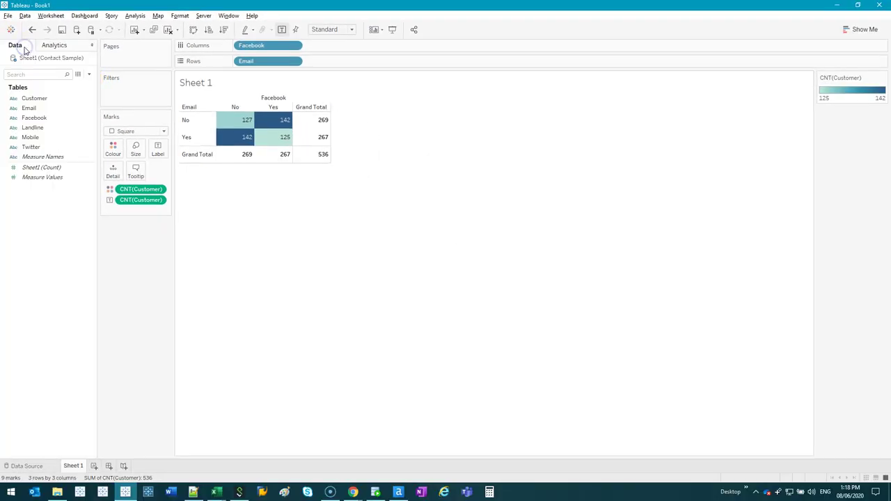
pyautogui.moveTo(41, 128); pyautogui.dragTo(350, 44)
pyautogui.click(42, 137)
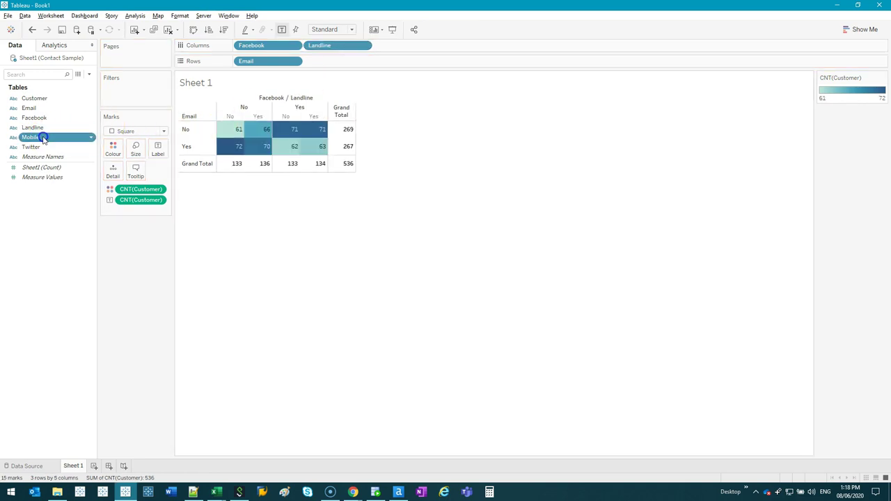
pyautogui.moveTo(46, 137); pyautogui.dragTo(339, 61)
pyautogui.moveTo(34, 147); pyautogui.dragTo(422, 61)
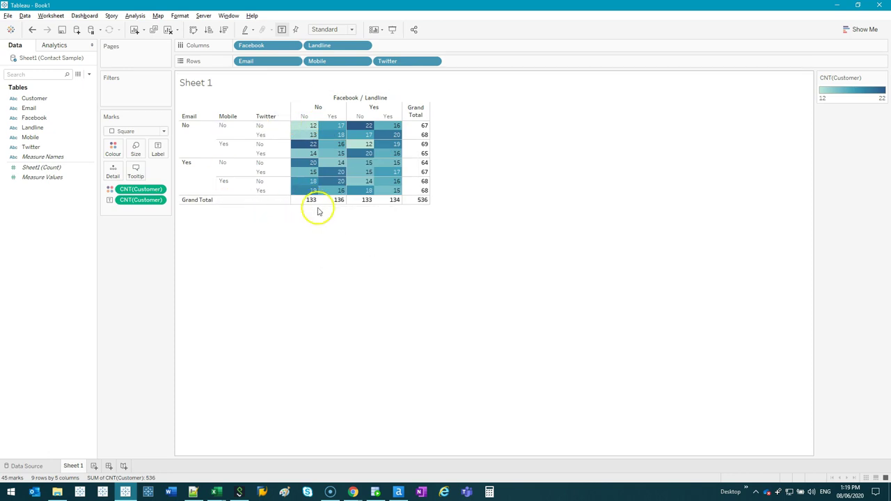
pyautogui.moveTo(306, 45); pyautogui.dragTo(501, 62)
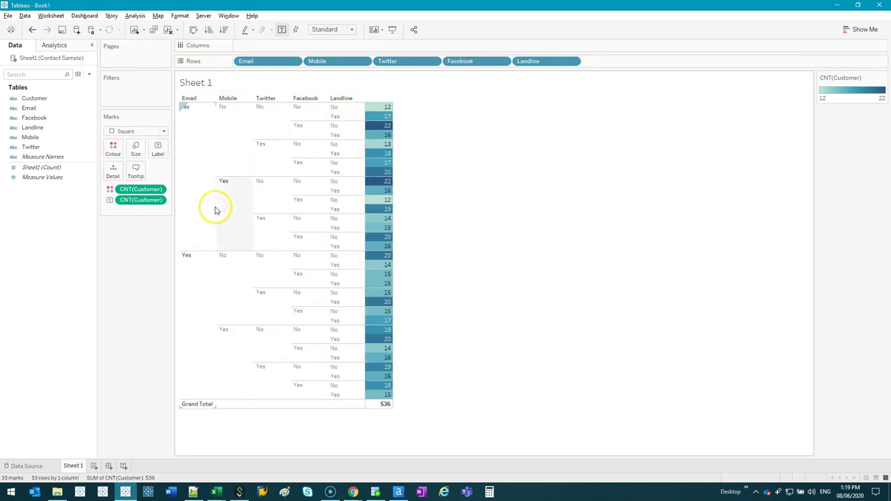
# - Put CNT(Customer) on Columns, draw bar marks, and remove the Grand Total row
pyautogui.moveTo(139, 188); pyautogui.dragTo(319, 48)
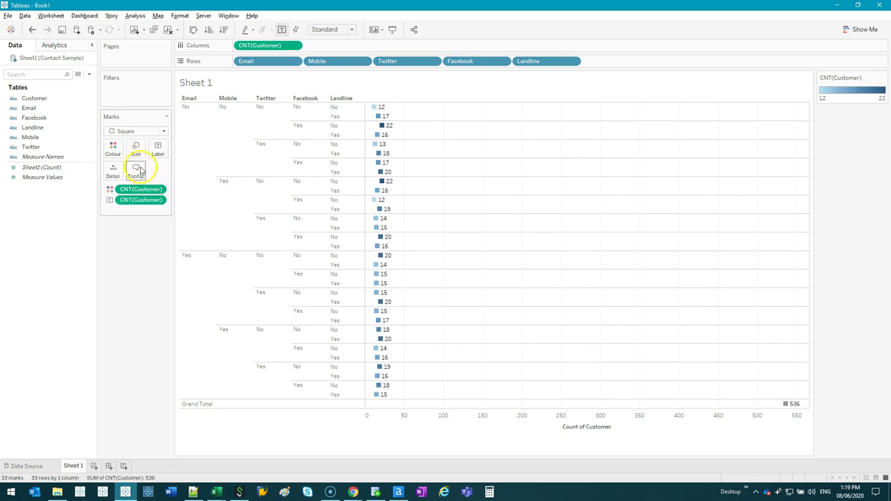
pyautogui.click(135, 132)
pyautogui.click(130, 147)
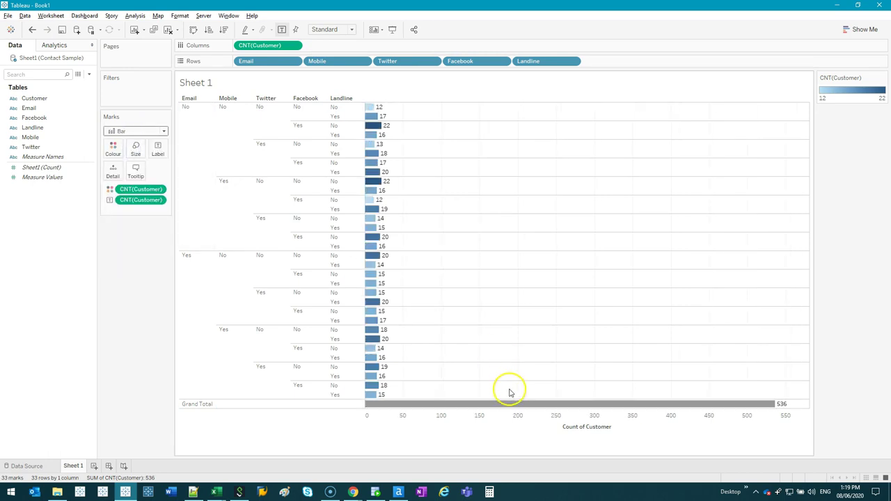
pyautogui.click(330, 405)
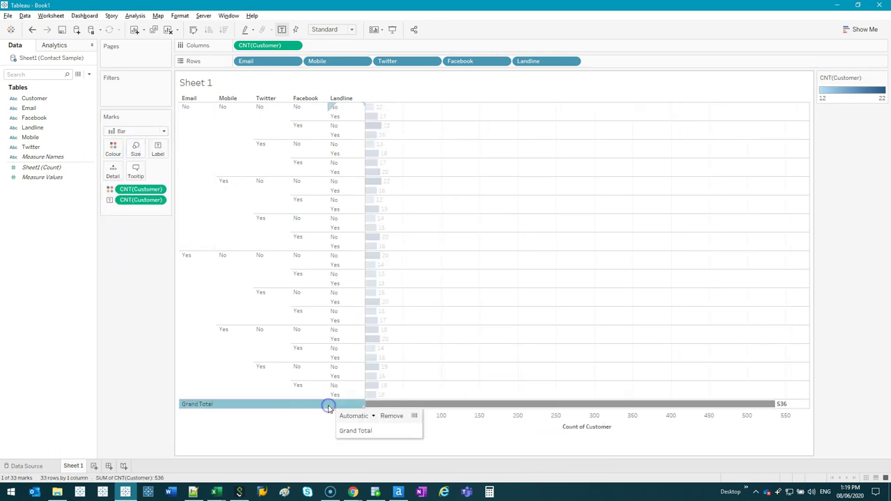
pyautogui.click(391, 415)
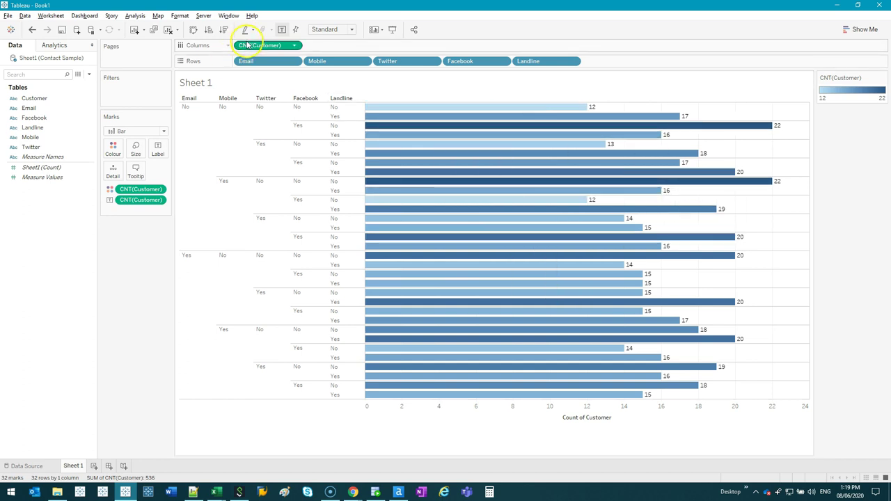
pyautogui.rightClick(254, 46)
pyautogui.moveTo(338, 200)
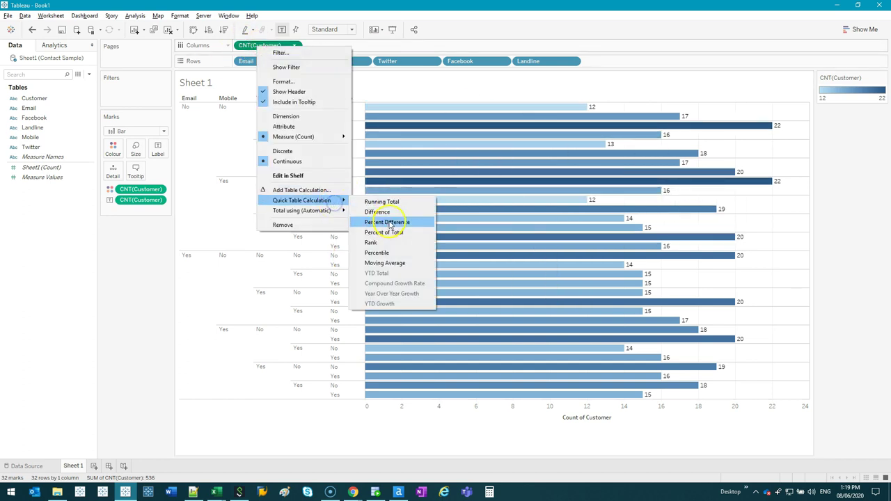
pyautogui.click(397, 201)
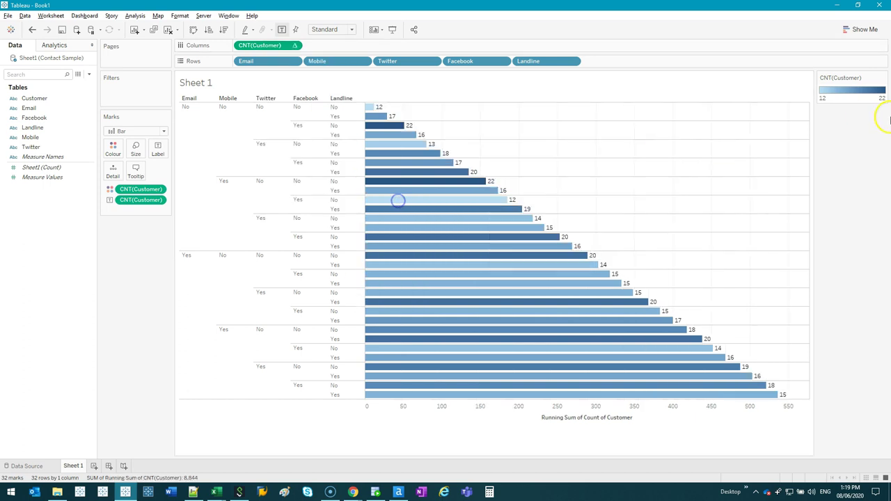
pyautogui.hotkey('ctrl', 'z')
pyautogui.rightClick(265, 46)
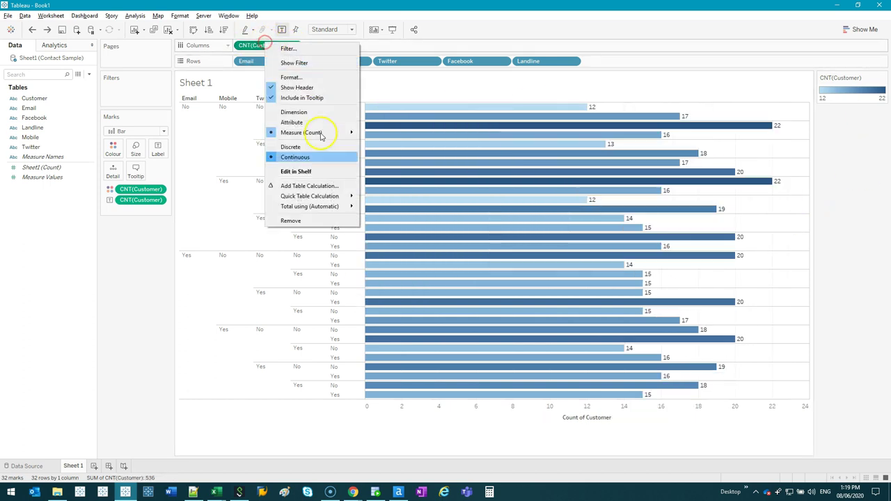
pyautogui.moveTo(325, 202)
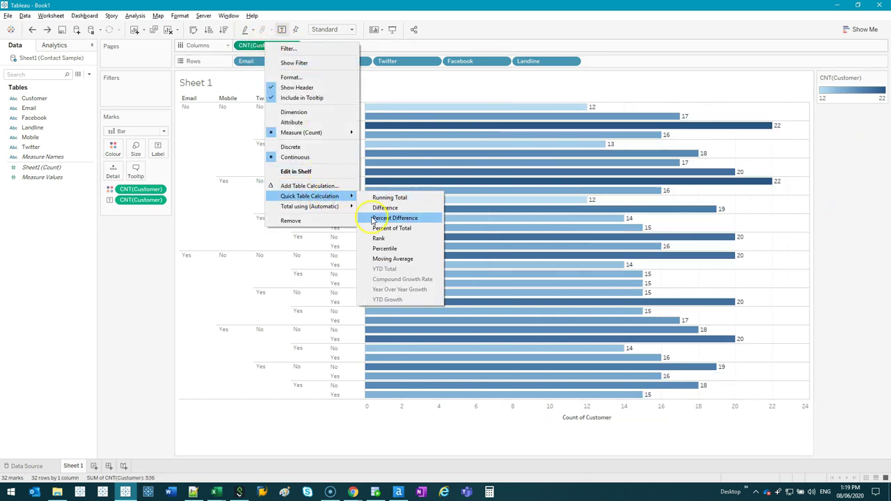
pyautogui.click(135, 200)
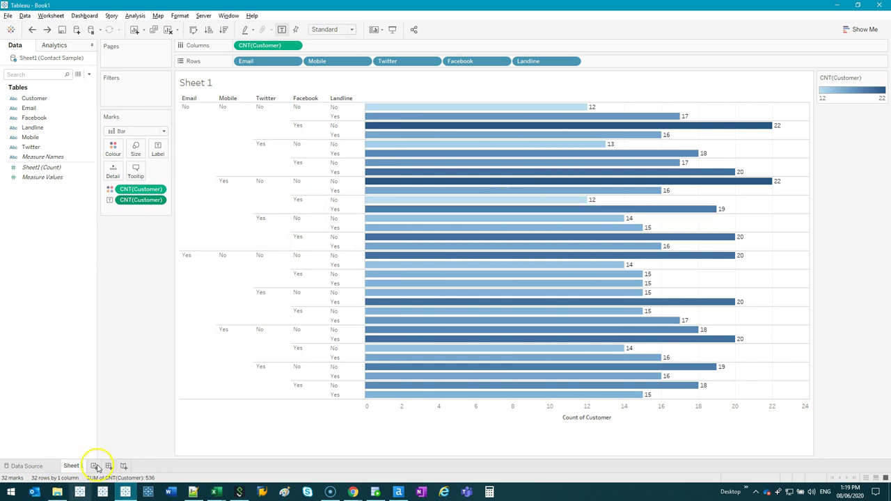
# - Create a new dashboard and set its custom width to 1500 px (1500 x 800)
pyautogui.click(108, 466)
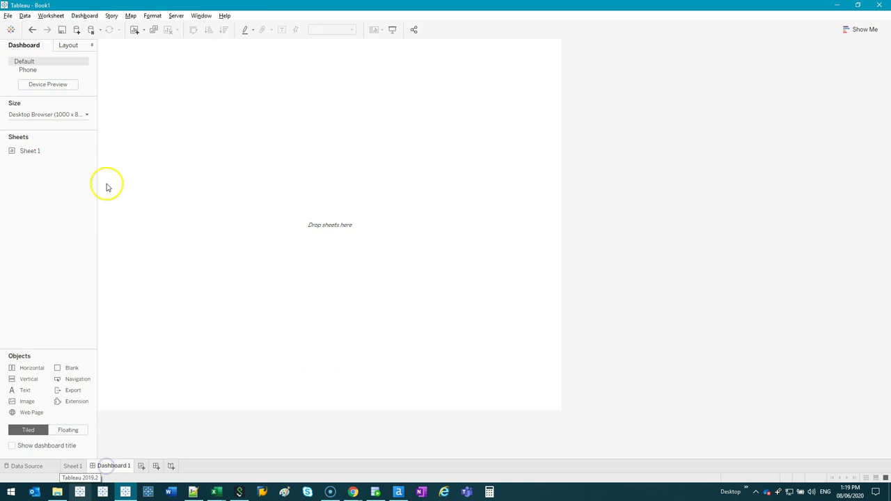
pyautogui.click(70, 114)
pyautogui.doubleClick(46, 170)
pyautogui.write('1500')
pyautogui.press('Return')
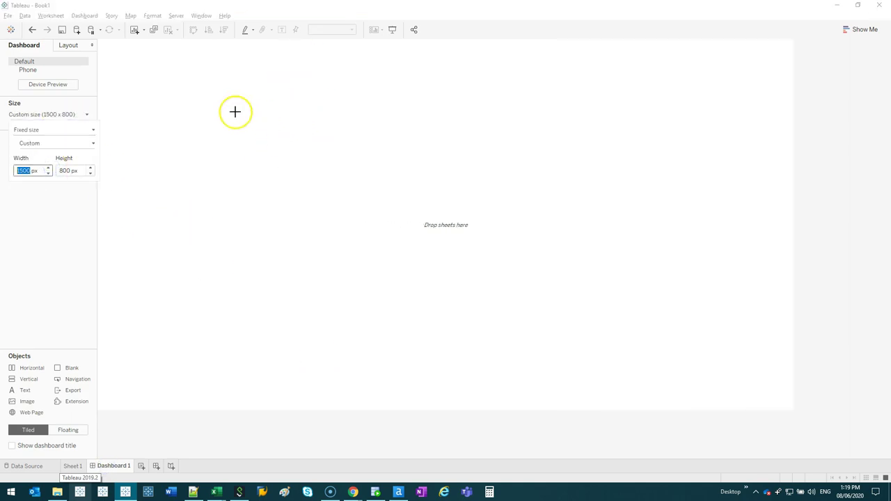
# - Sketch the planned pie chart layout on screen, then clear the sketch
pyautogui.moveTo(242, 104)
pyautogui.mouseDown()
pyautogui.moveTo(193, 213)
pyautogui.moveTo(233, 62)
pyautogui.mouseUp()
pyautogui.moveTo(503, 125); pyautogui.dragTo(479, 106)
pyautogui.moveTo(736, 94)
pyautogui.mouseDown()
pyautogui.moveTo(639, 109)
pyautogui.moveTo(715, 87)
pyautogui.mouseUp()
pyautogui.moveTo(359, 272)
pyautogui.mouseDown()
pyautogui.moveTo(404, 375)
pyautogui.moveTo(330, 277)
pyautogui.mouseUp()
pyautogui.moveTo(656, 279)
pyautogui.mouseDown()
pyautogui.moveTo(645, 295)
pyautogui.moveTo(590, 248)
pyautogui.mouseUp()
pyautogui.moveTo(215, 180); pyautogui.dragTo(183, 205)
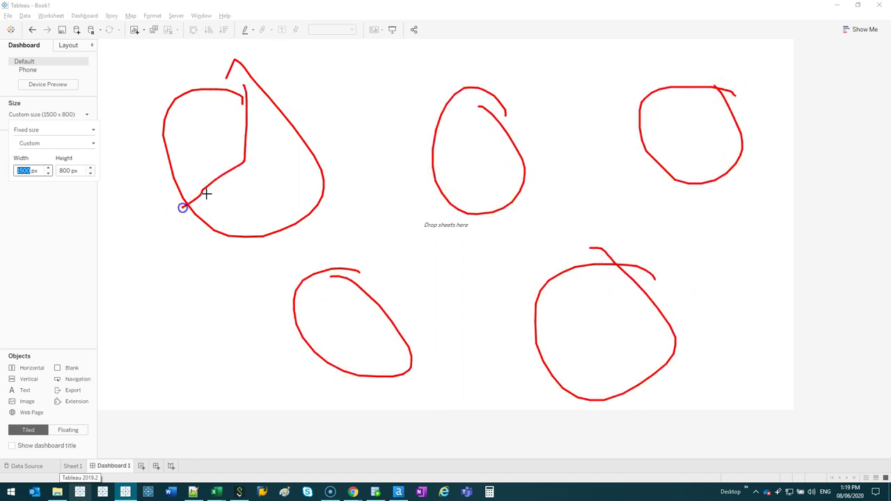
pyautogui.moveTo(197, 83)
pyautogui.mouseDown()
pyautogui.moveTo(179, 115)
pyautogui.moveTo(211, 112)
pyautogui.moveTo(201, 178)
pyautogui.mouseUp()
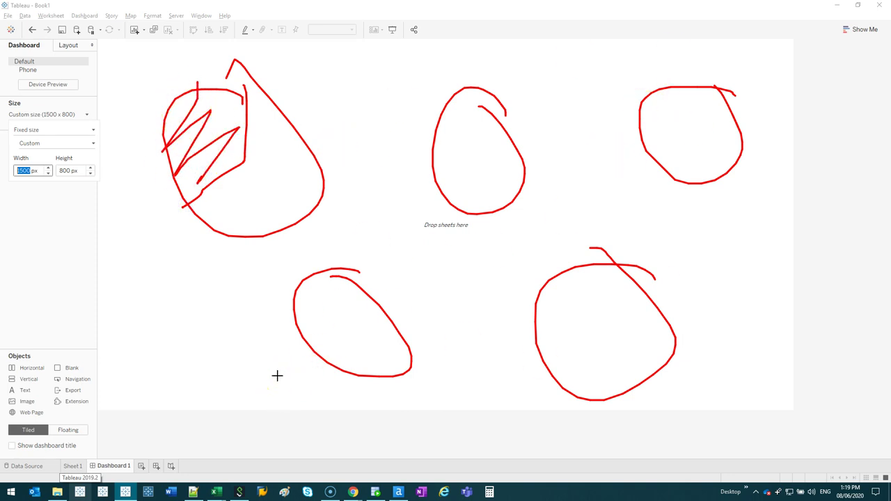
pyautogui.press('Escape')
# - On new Sheet 2, show CNT(Customer) split by Email: No 269, Yes 267
pyautogui.click(141, 466)
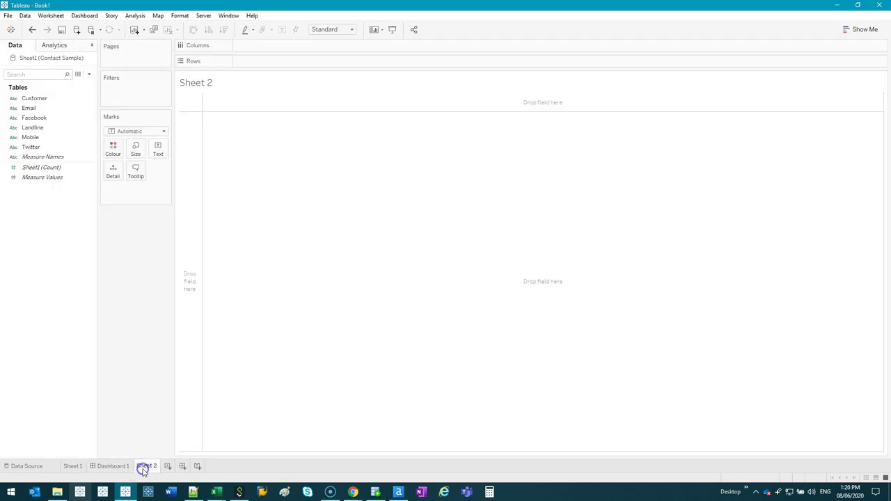
pyautogui.moveTo(43, 99); pyautogui.dragTo(293, 216)
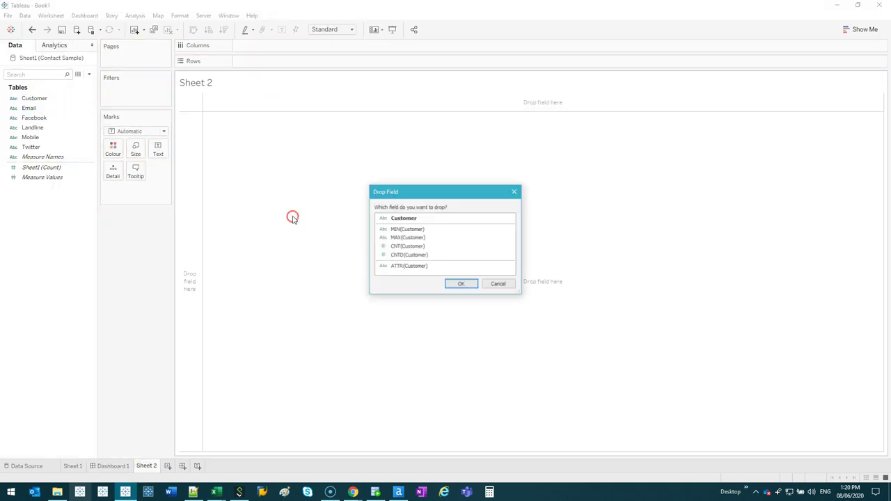
pyautogui.doubleClick(437, 248)
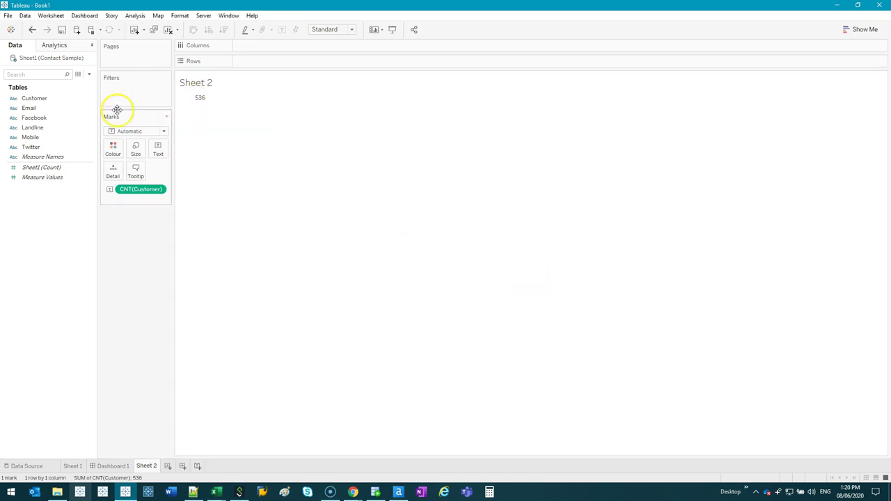
pyautogui.doubleClick(29, 108)
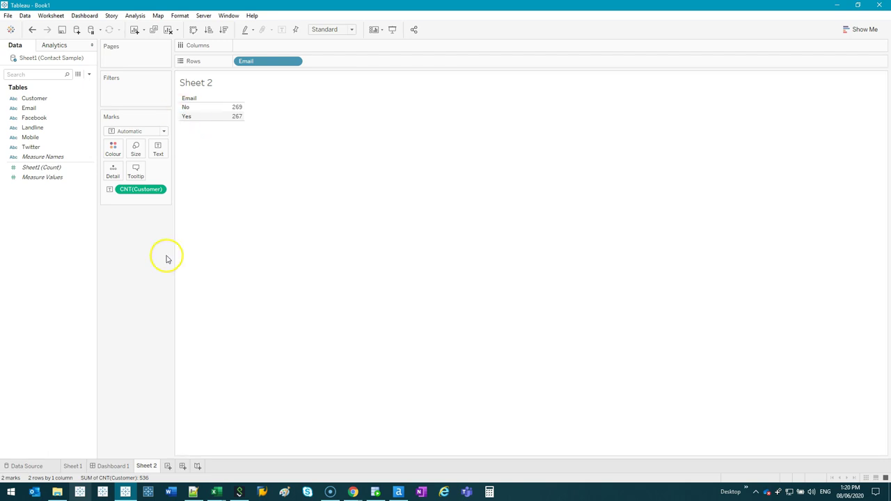
pyautogui.moveTo(173, 243); pyautogui.dragTo(176, 243)
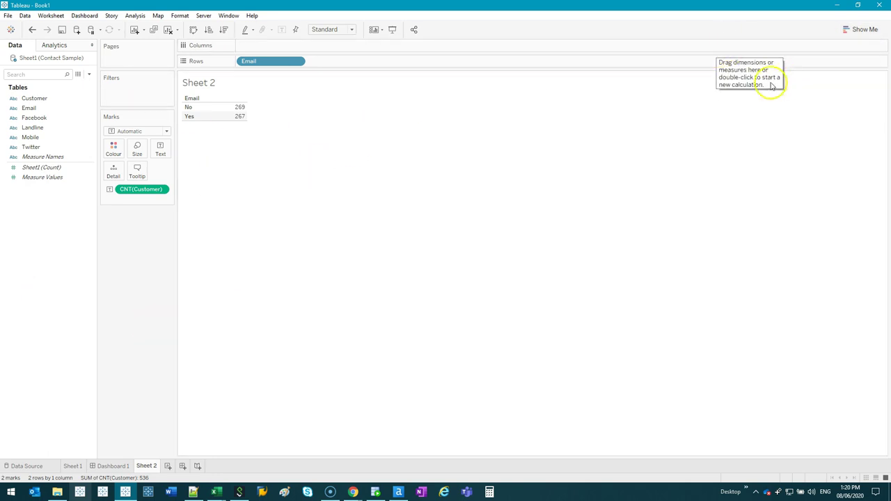
pyautogui.click(845, 30)
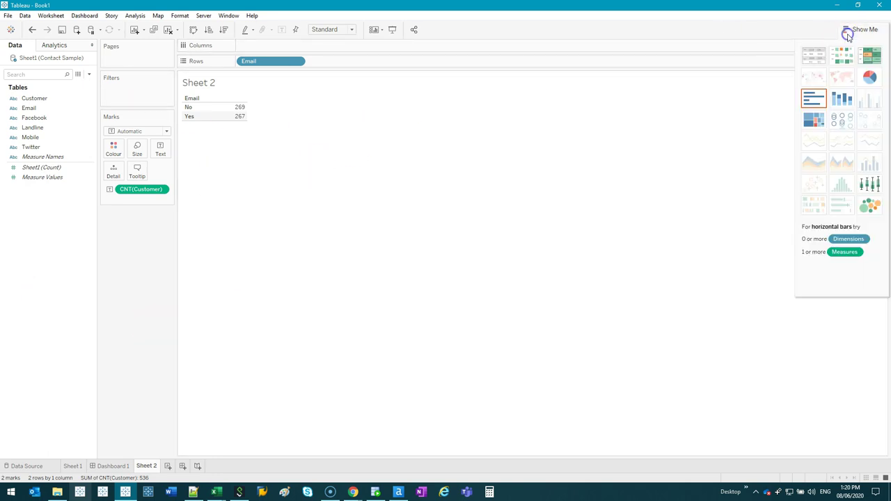
# - Make the Email counts a pie chart labelled with Yes/No and customer counts
pyautogui.click(869, 79)
pyautogui.click(862, 30)
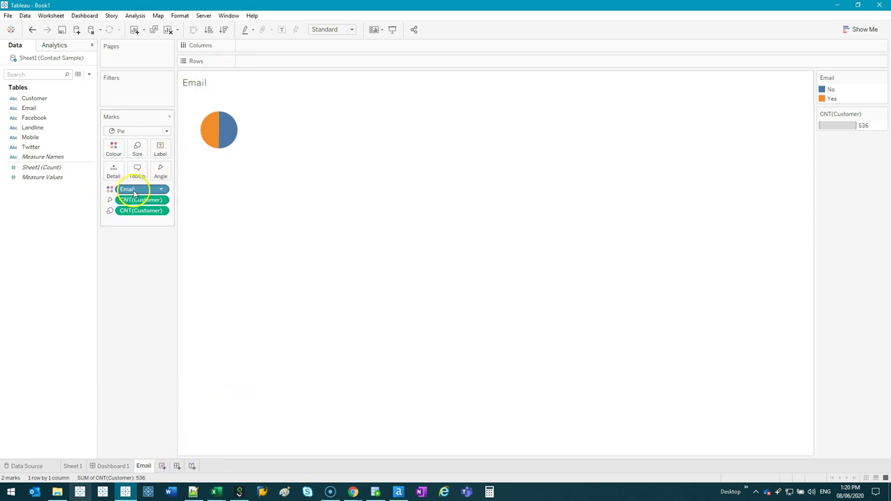
pyautogui.moveTo(147, 188); pyautogui.dragTo(160, 153)
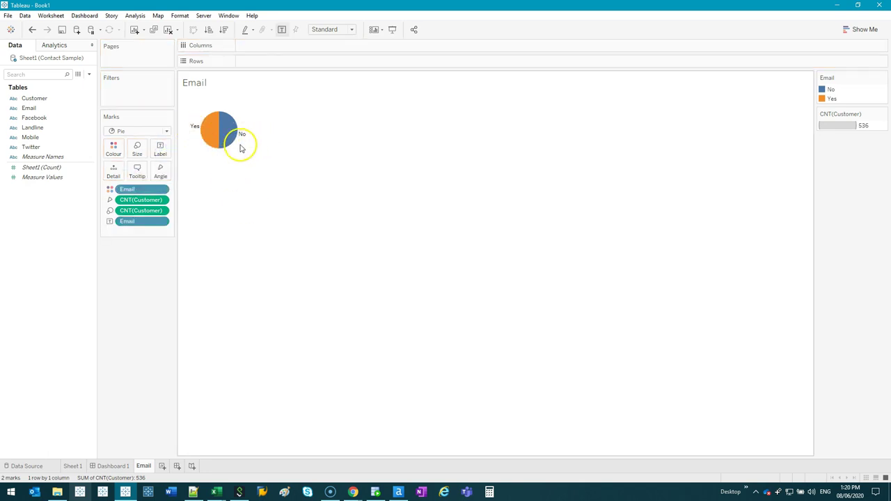
pyautogui.moveTo(133, 200); pyautogui.dragTo(160, 150)
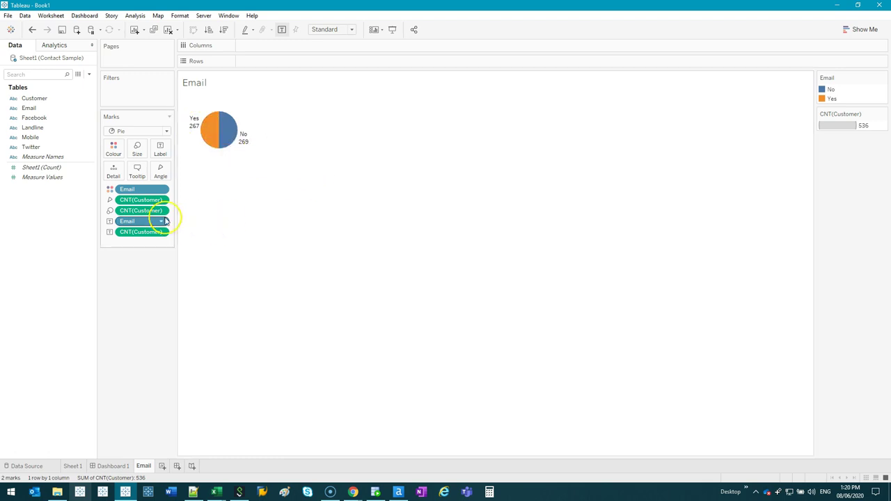
# - Label the Email slices with percent of total plus the raw customer count
pyautogui.rightClick(133, 235)
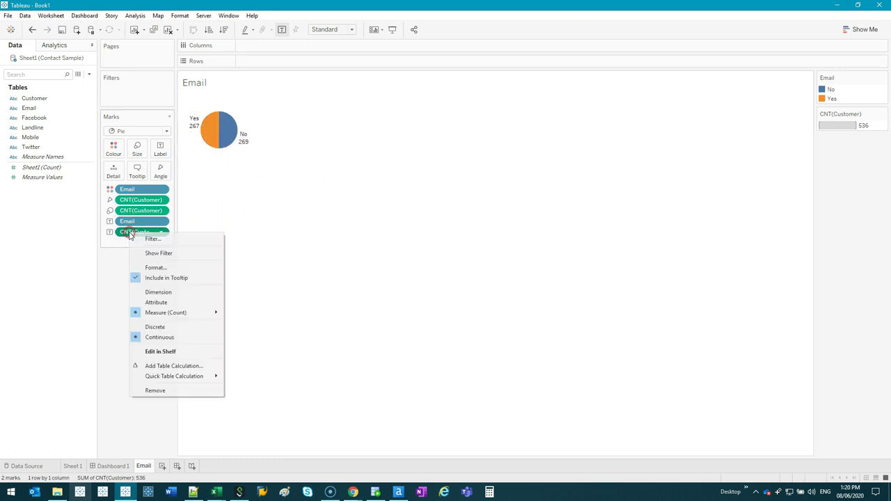
pyautogui.moveTo(179, 377)
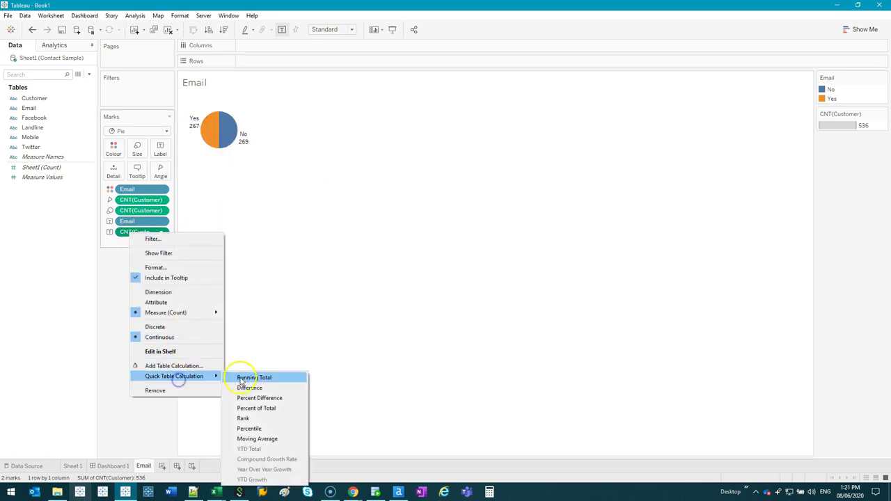
pyautogui.click(255, 406)
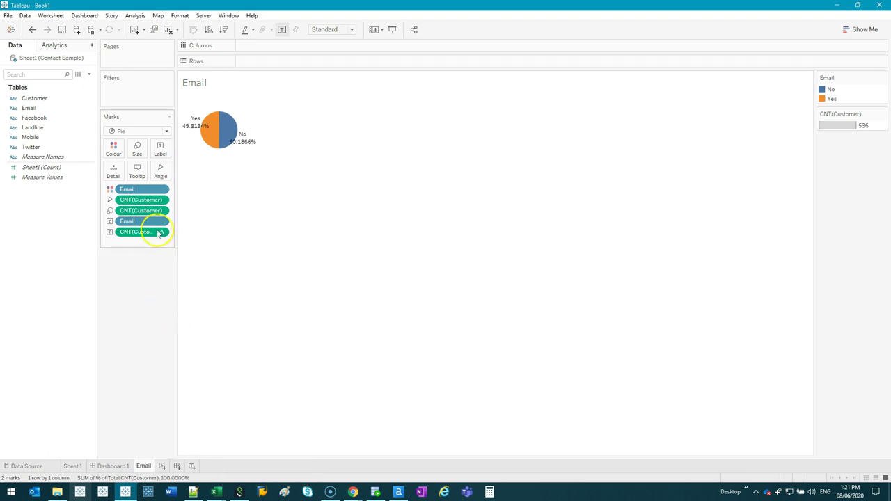
pyautogui.moveTo(134, 201); pyautogui.dragTo(160, 151)
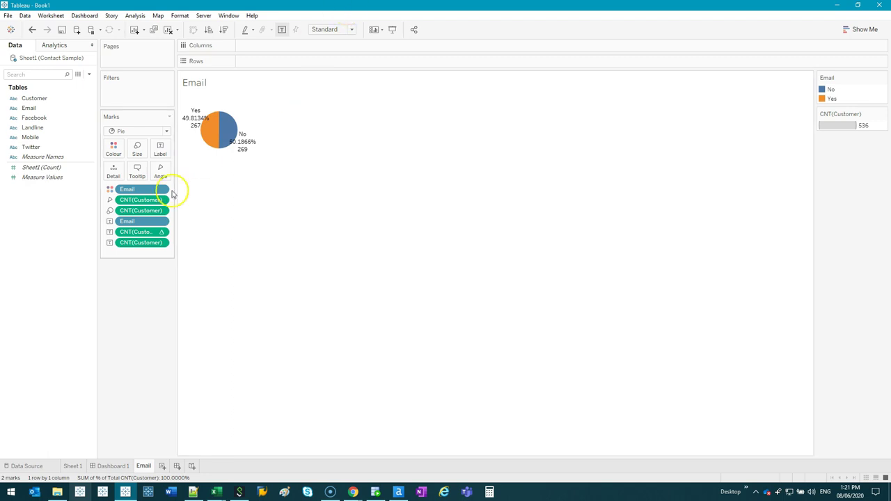
# - Enlarge the pie and set Fit to Entire View, then fine-tune its size
pyautogui.click(136, 155)
pyautogui.moveTo(152, 171); pyautogui.dragTo(174, 172)
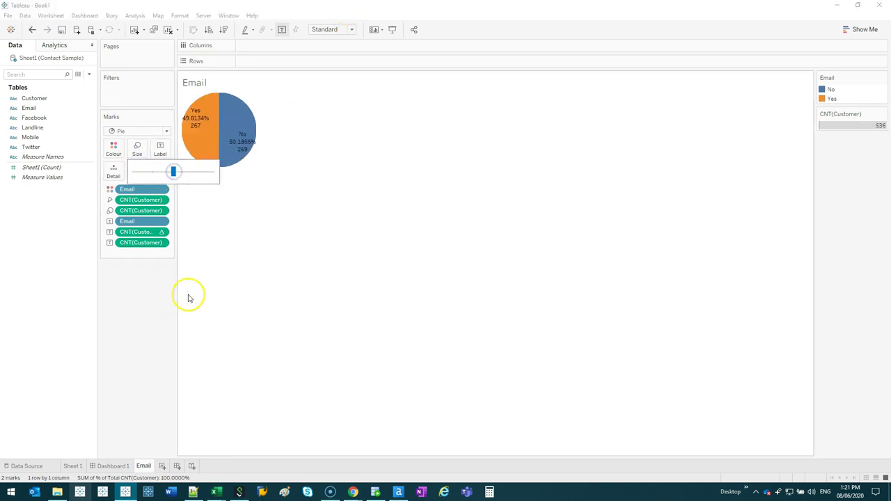
pyautogui.click(330, 29)
pyautogui.click(331, 60)
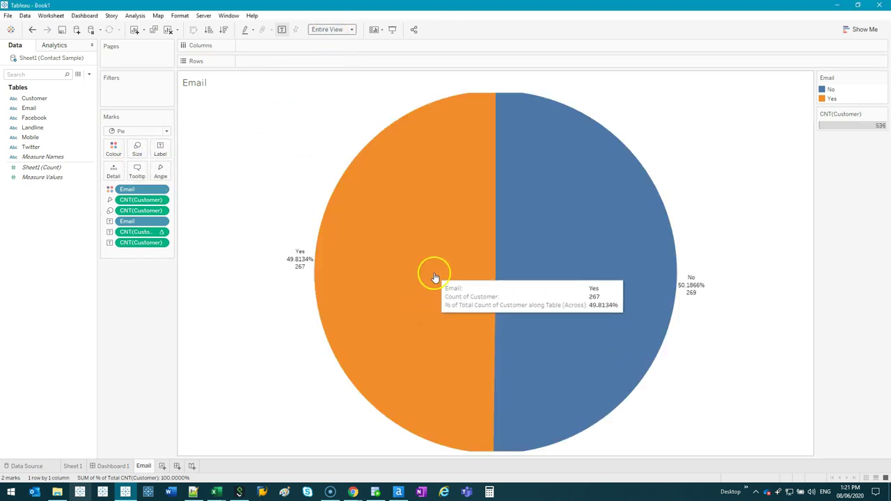
pyautogui.click(136, 149)
pyautogui.moveTo(172, 171); pyautogui.dragTo(163, 171)
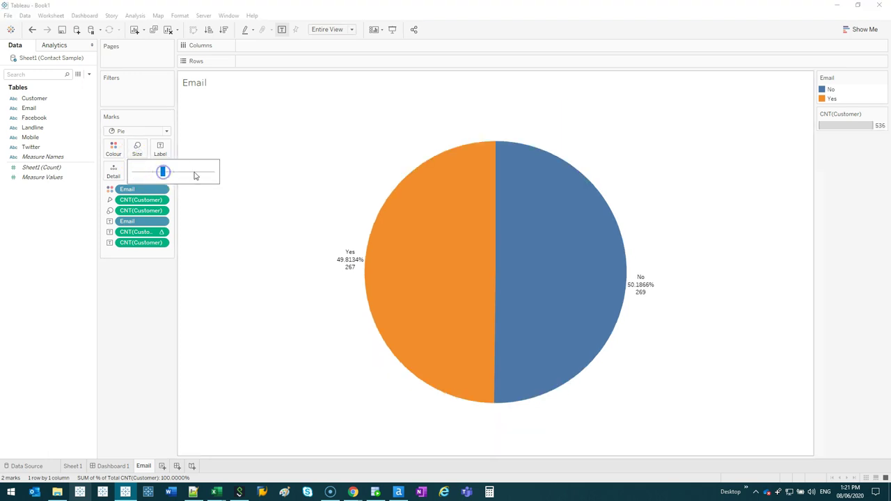
pyautogui.moveTo(608, 303)
pyautogui.click(228, 355)
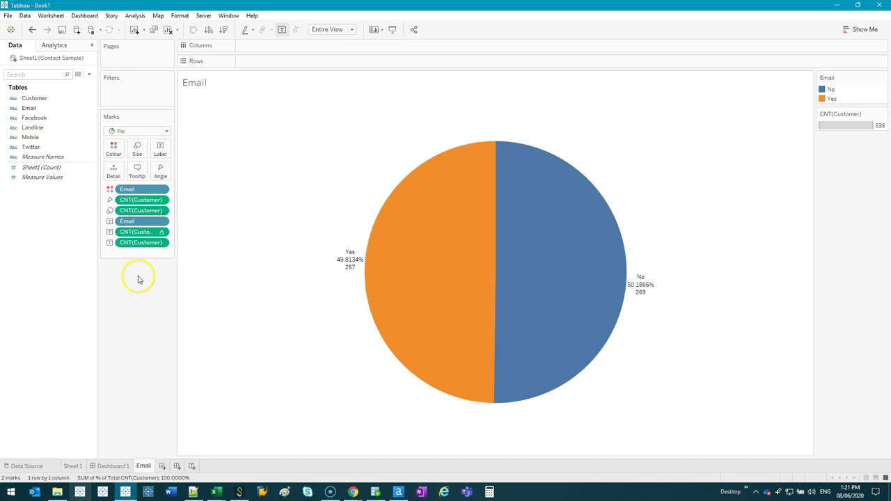
# - Format the percent-of-total labels as 0-decimal percentages, reading Yes 50% 267 and No 50% 269
pyautogui.rightClick(131, 237)
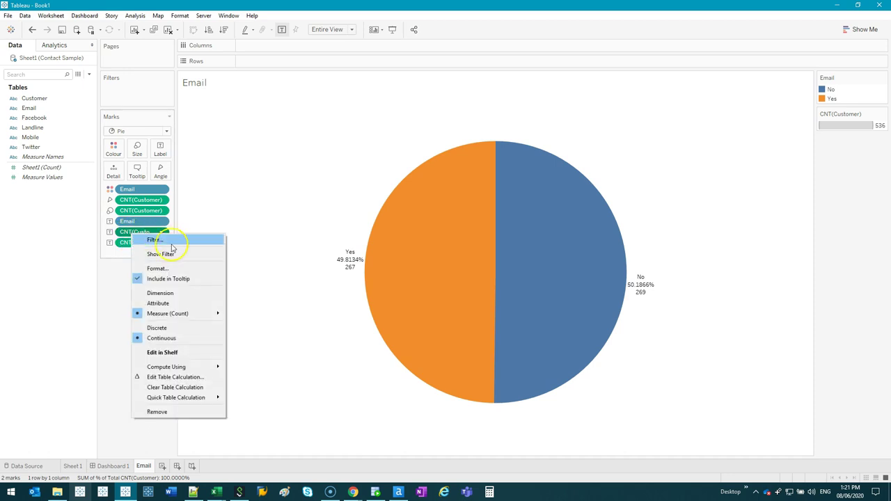
pyautogui.click(158, 268)
pyautogui.click(81, 132)
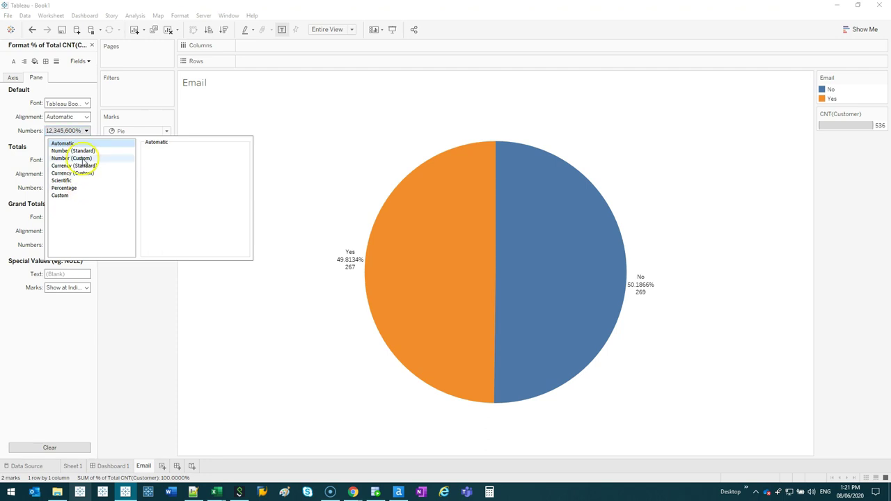
pyautogui.click(81, 159)
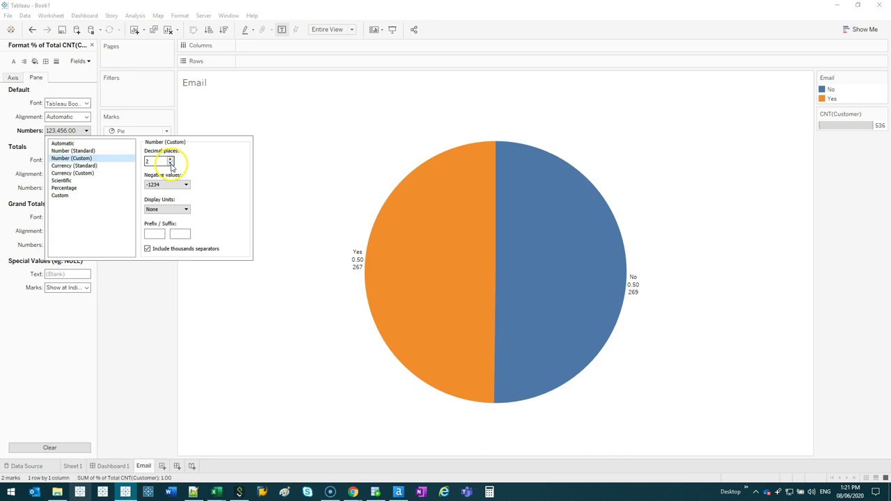
pyautogui.click(79, 188)
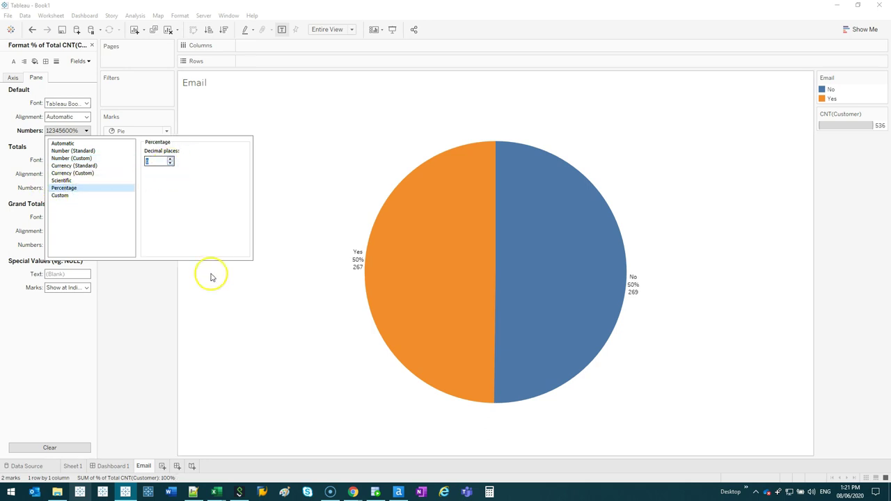
pyautogui.click(175, 328)
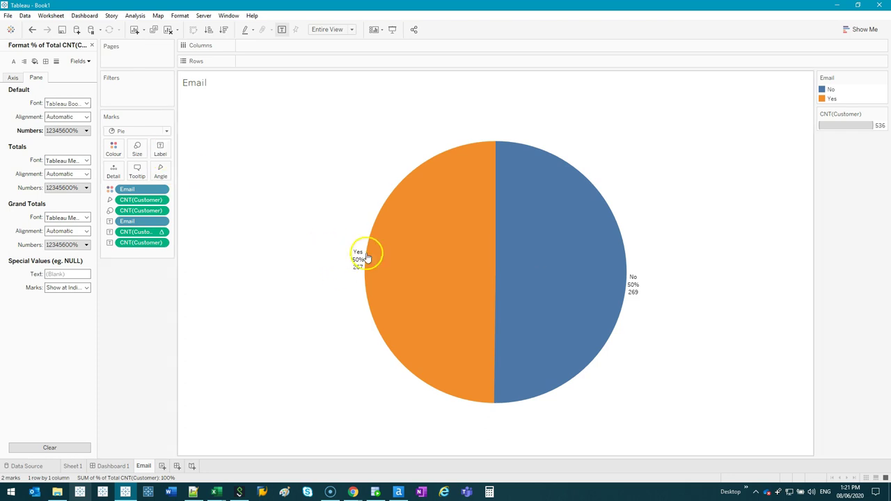
pyautogui.click(161, 152)
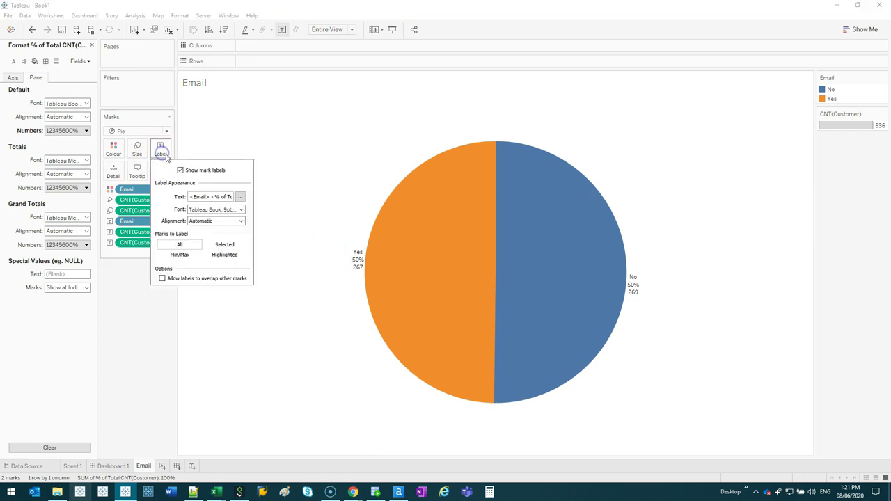
# - Enlarge the category name to size 11 and move the percentage line below the count
pyautogui.click(239, 198)
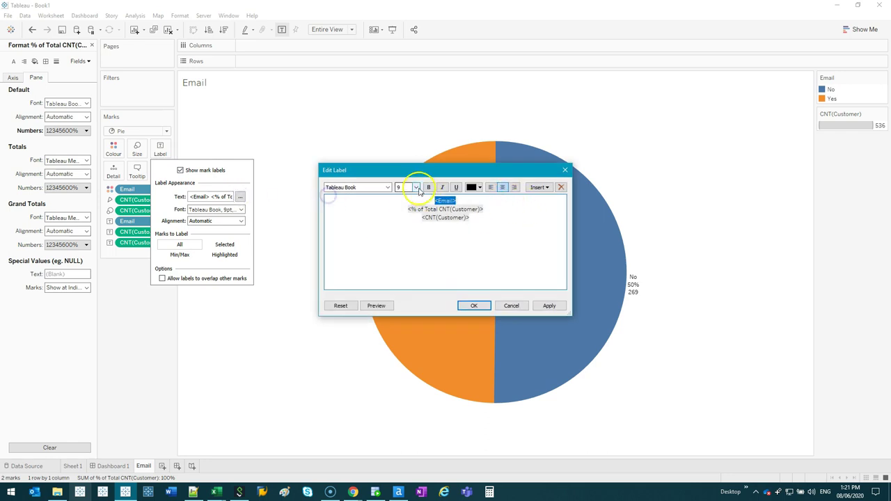
pyautogui.click(401, 187)
pyautogui.click(401, 214)
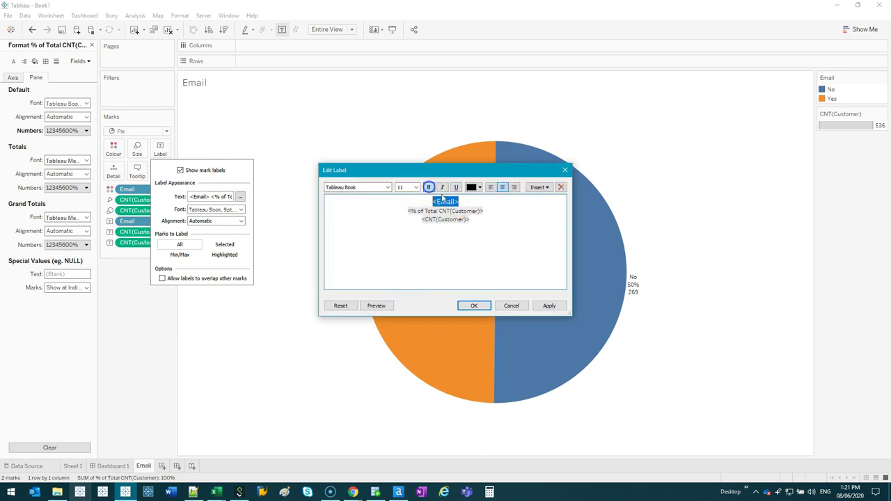
pyautogui.click(405, 209)
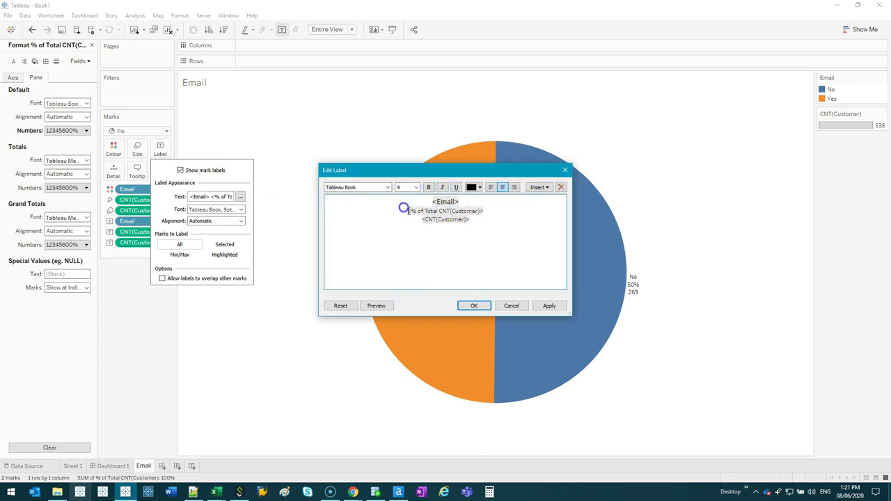
pyautogui.keyDown('shift'); pyautogui.click(523, 209); pyautogui.keyUp('shift')
pyautogui.hotkey('ctrl', 'c')
pyautogui.press('BackSpace')
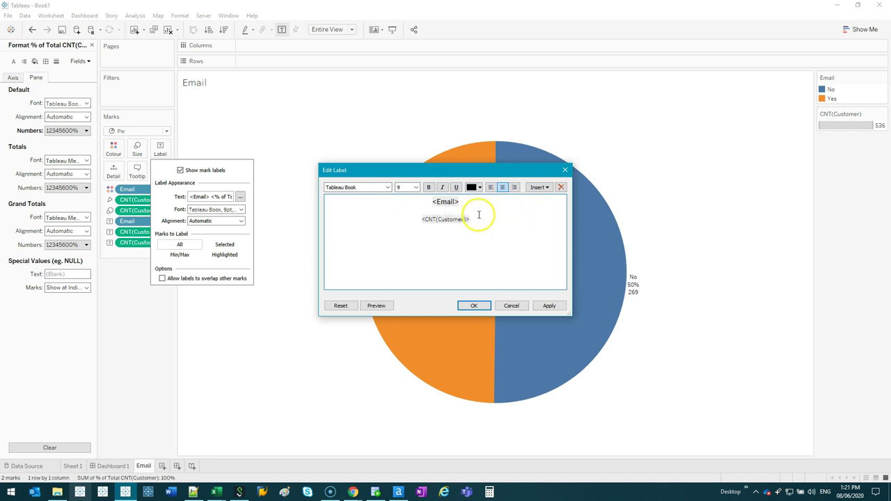
pyautogui.press('Delete')
pyautogui.click(476, 212)
pyautogui.press('Return')
pyautogui.hotkey('ctrl', 'v')
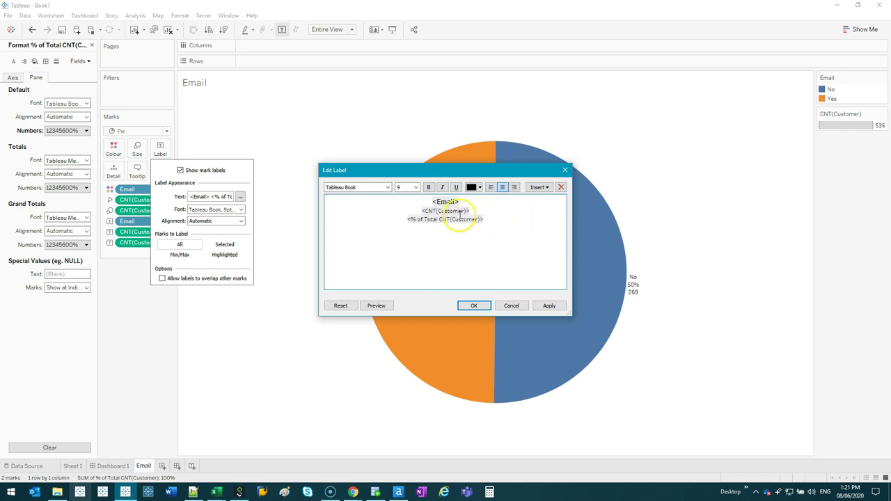
# - Wrap the percentage in an opening parenthesis, colour it red, and apply the label
pyautogui.click(409, 219)
pyautogui.write('(')
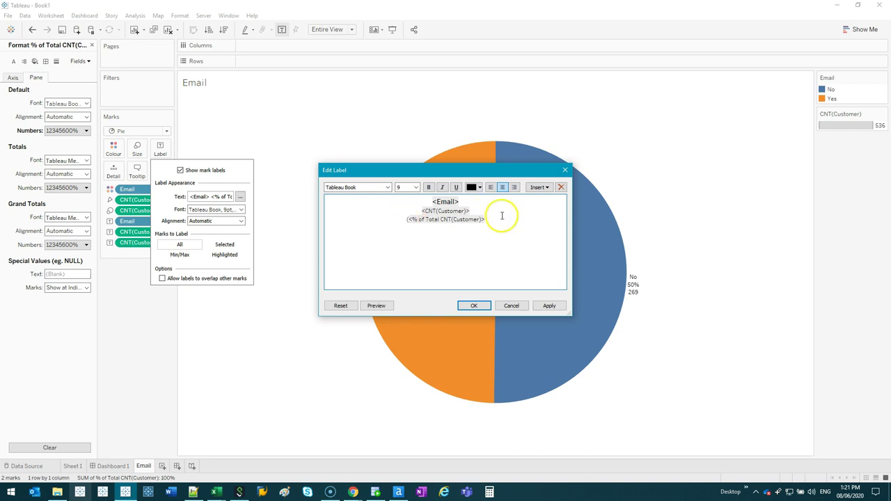
pyautogui.tripleClick(393, 220)
pyautogui.click(479, 187)
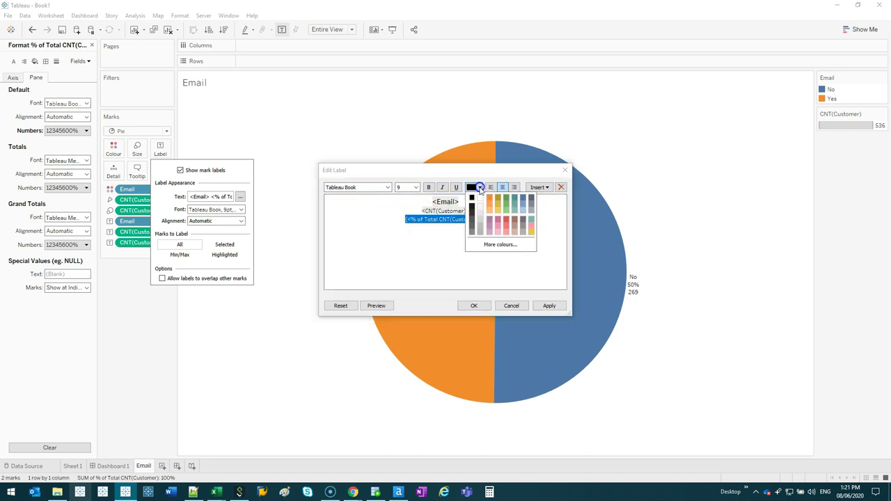
pyautogui.click(504, 220)
pyautogui.click(550, 305)
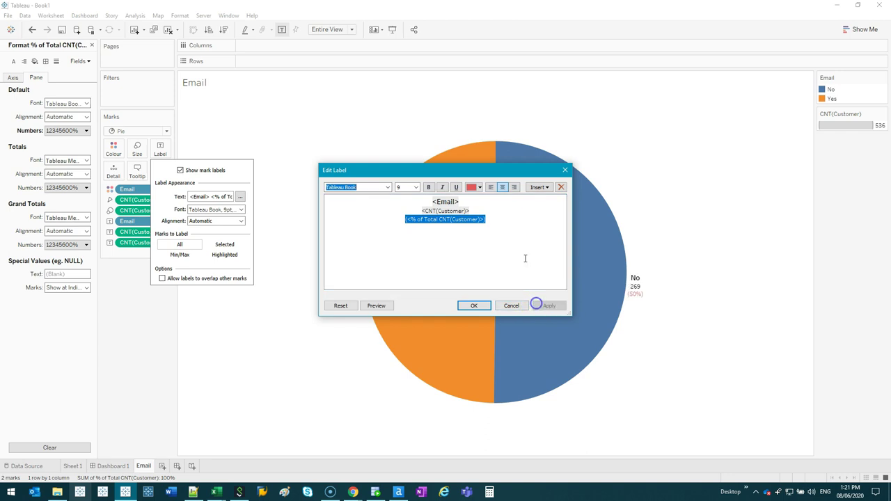
pyautogui.moveTo(502, 167); pyautogui.dragTo(249, 150)
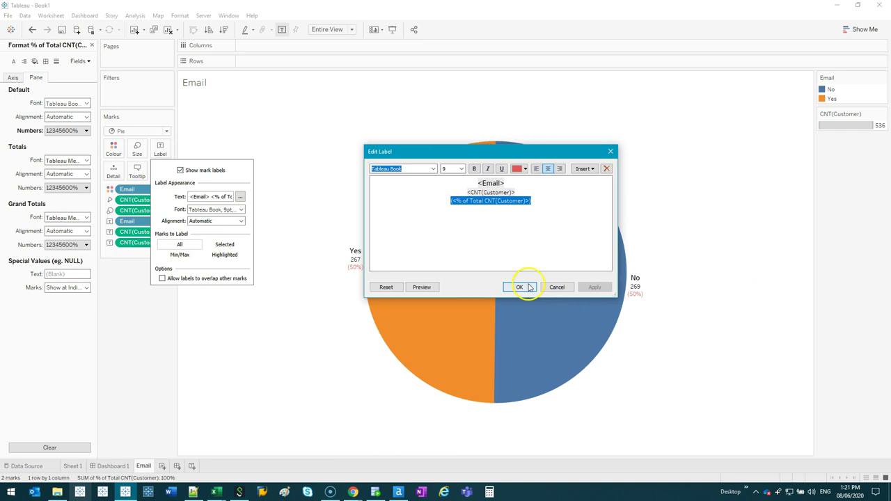
pyautogui.click(527, 288)
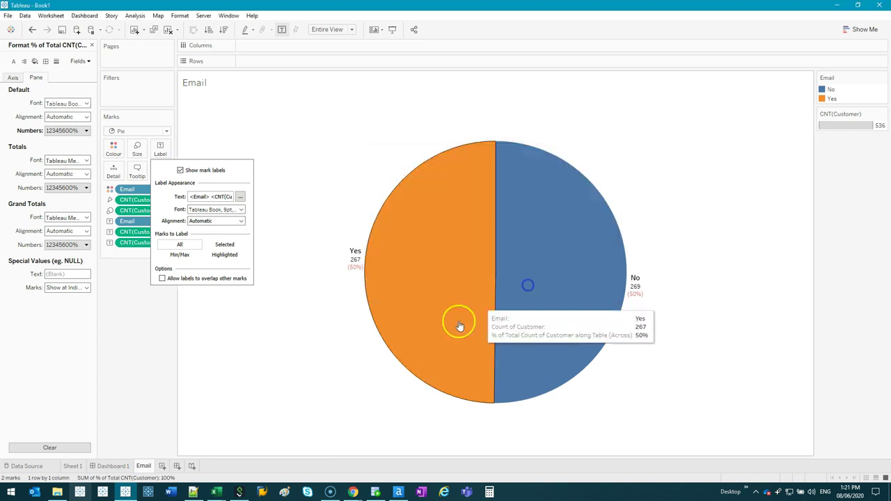
pyautogui.click(275, 299)
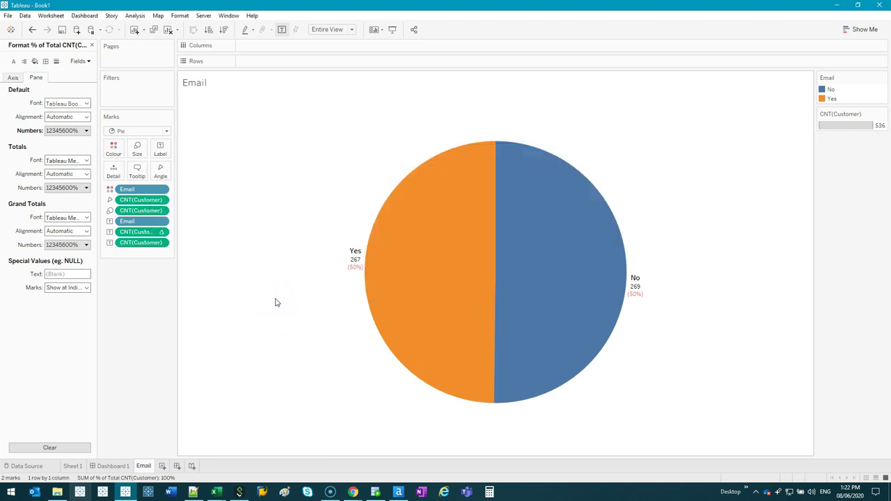
pyautogui.doubleClick(852, 95)
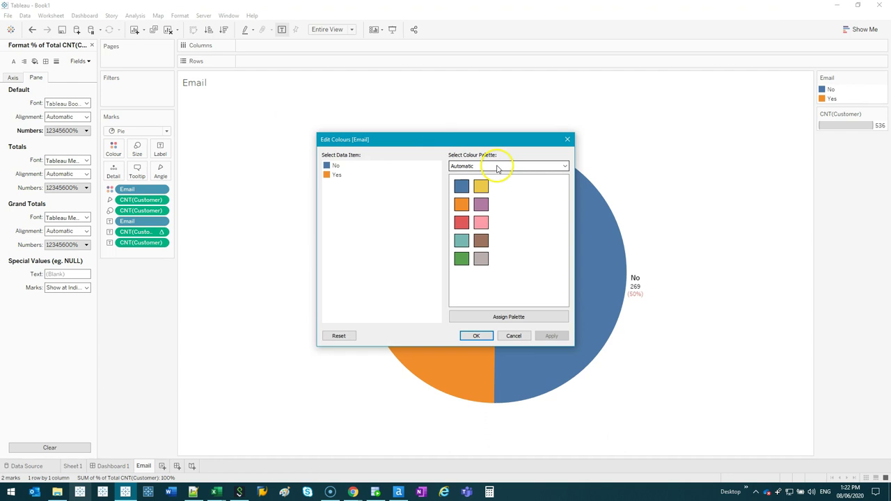
pyautogui.click(561, 139)
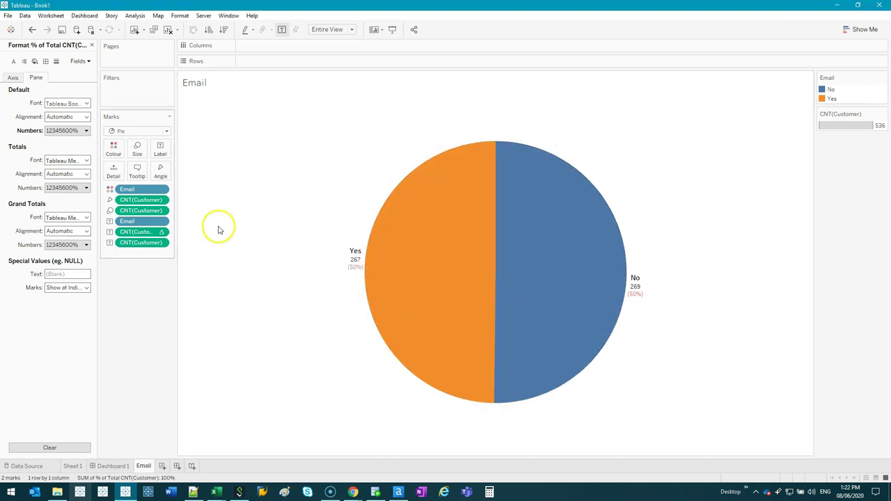
# - Close the Format pane and duplicate the Email pie sheet four times
pyautogui.click(91, 45)
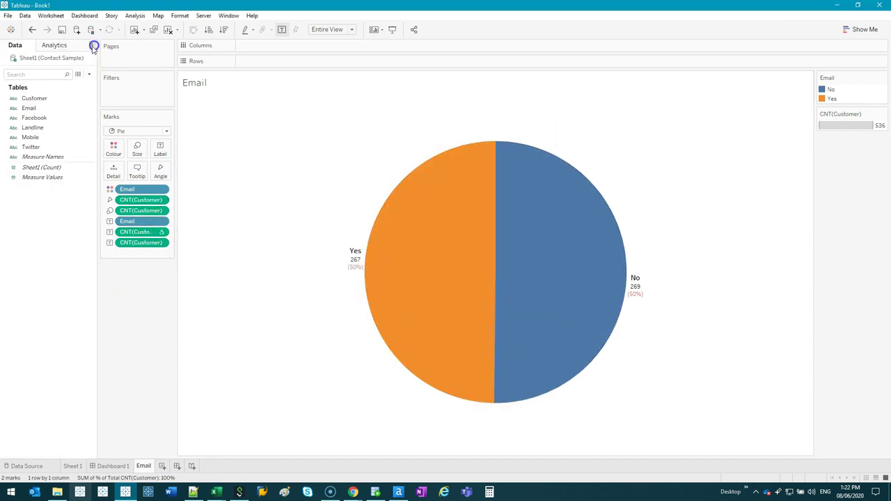
pyautogui.click(154, 30)
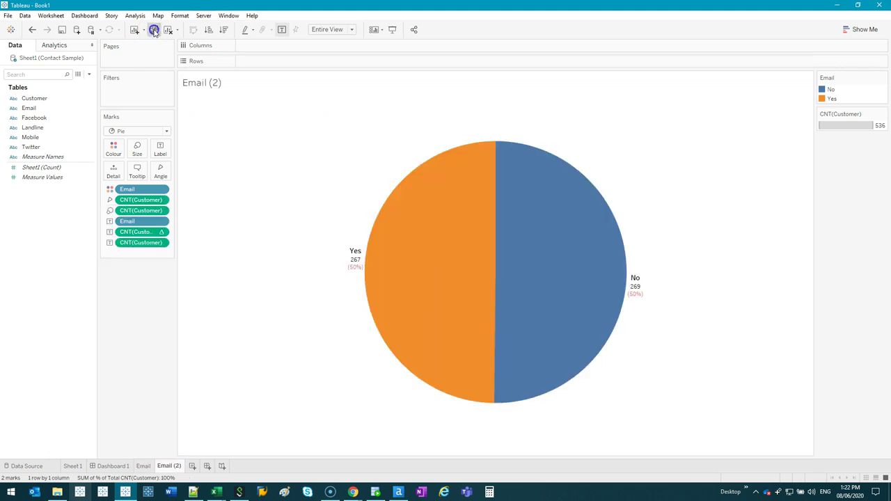
pyautogui.click(154, 30)
pyautogui.click(154, 30)
pyautogui.click(154, 30)
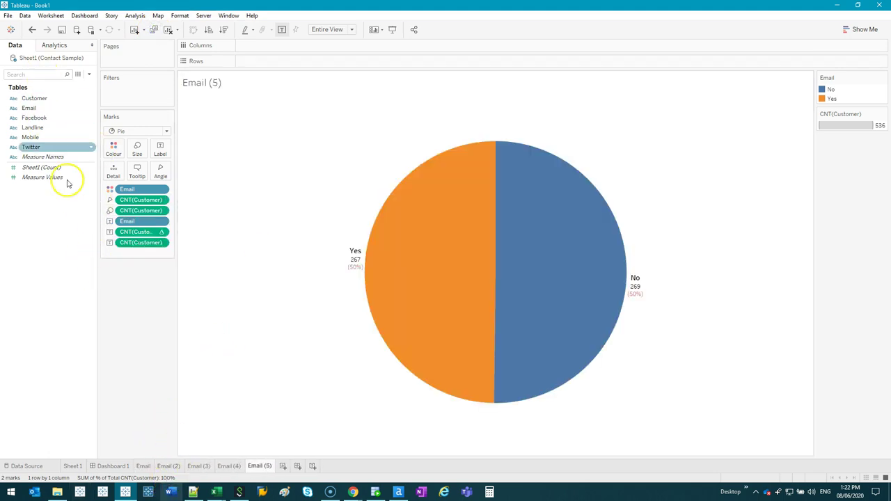
# - Rename the duplicate sheets Facebook, Landline, Mobile and Twitter
pyautogui.doubleClick(170, 466)
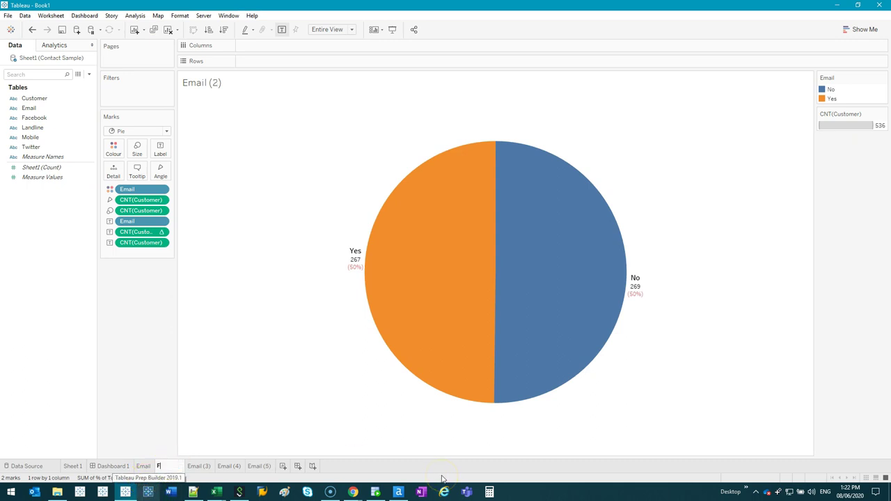
pyautogui.write('Facebook')
pyautogui.press('Return')
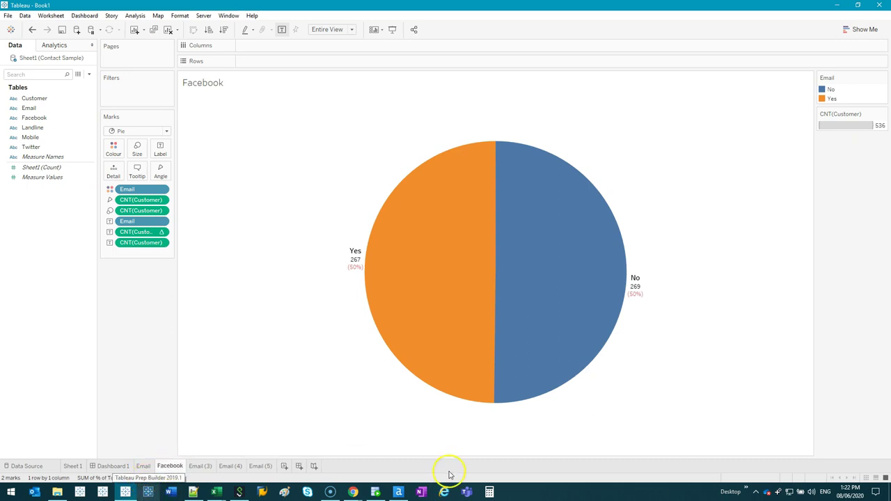
pyautogui.doubleClick(202, 466)
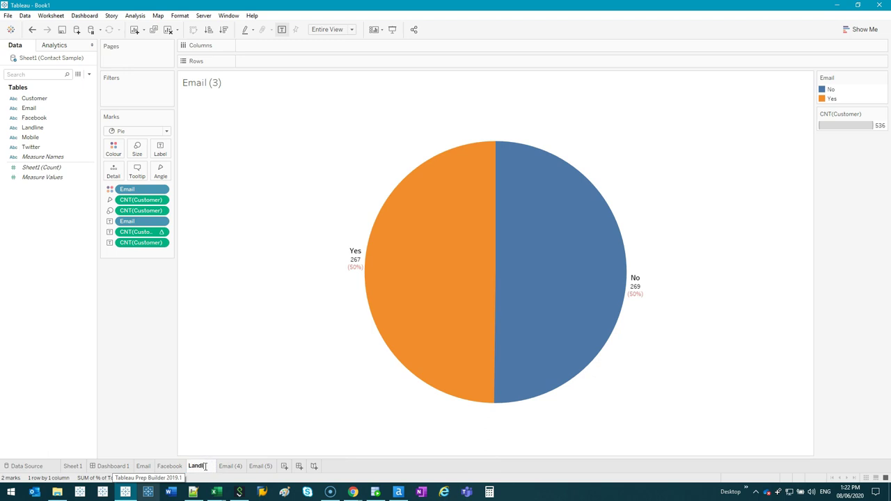
pyautogui.write('Landline')
pyautogui.press('Return')
pyautogui.doubleClick(230, 467)
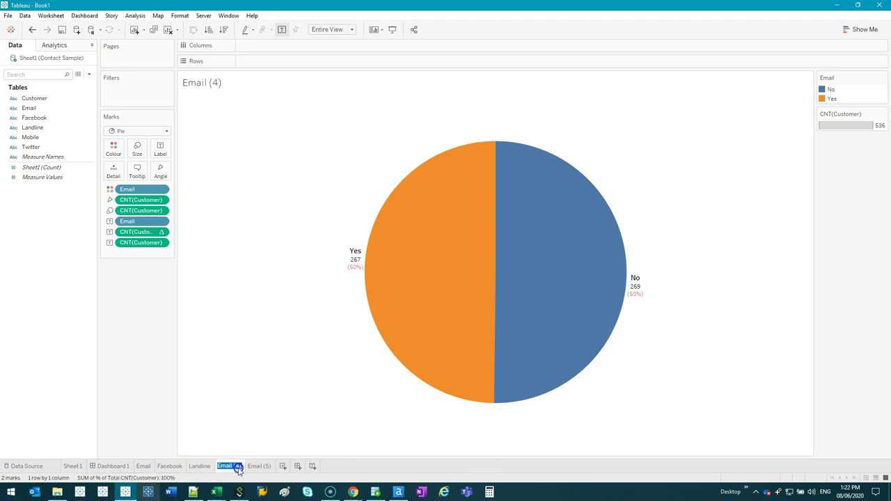
pyautogui.write('Mobile')
pyautogui.press('Return')
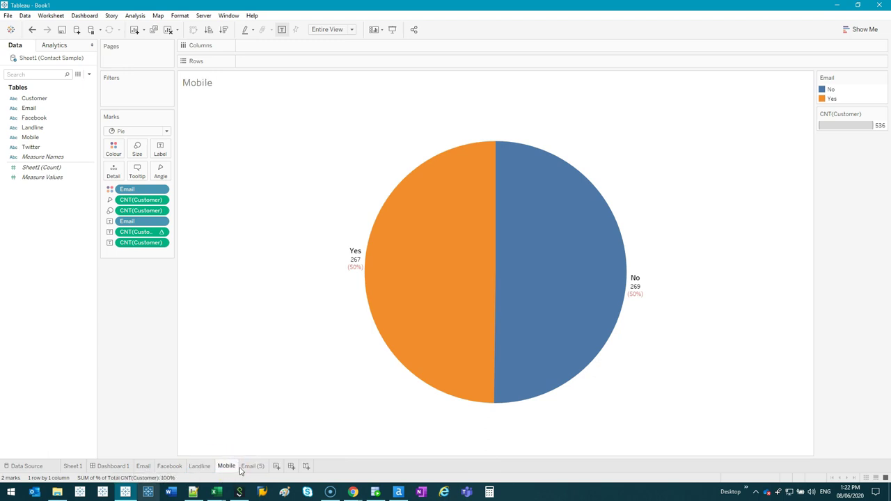
pyautogui.doubleClick(247, 466)
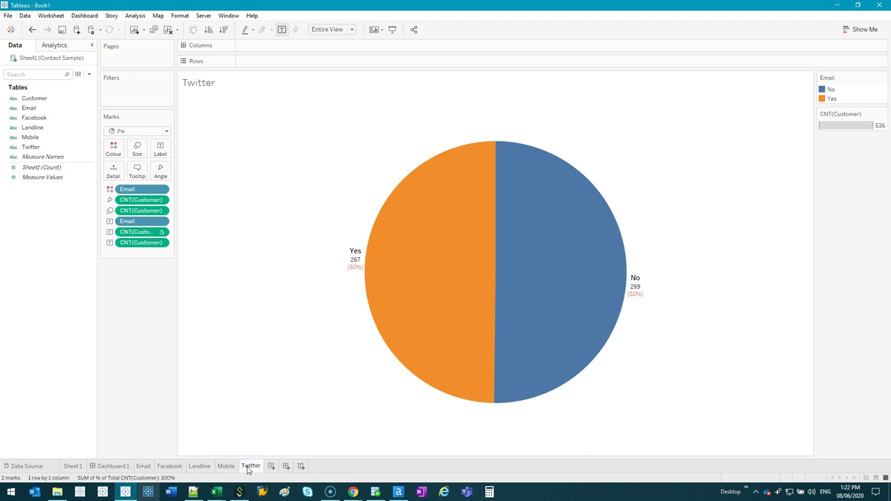
# - On the Facebook sheet, replace Email with the Facebook field on Colour and Label
pyautogui.click(169, 466)
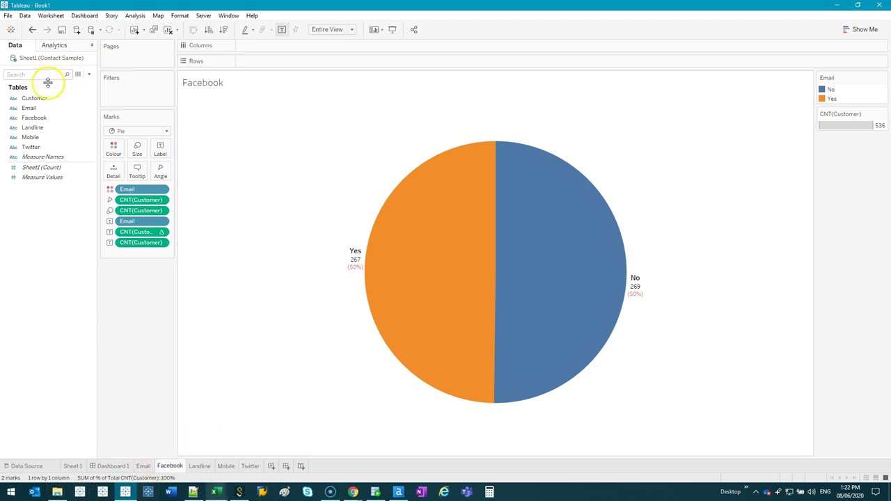
pyautogui.moveTo(139, 189); pyautogui.dragTo(19, 276)
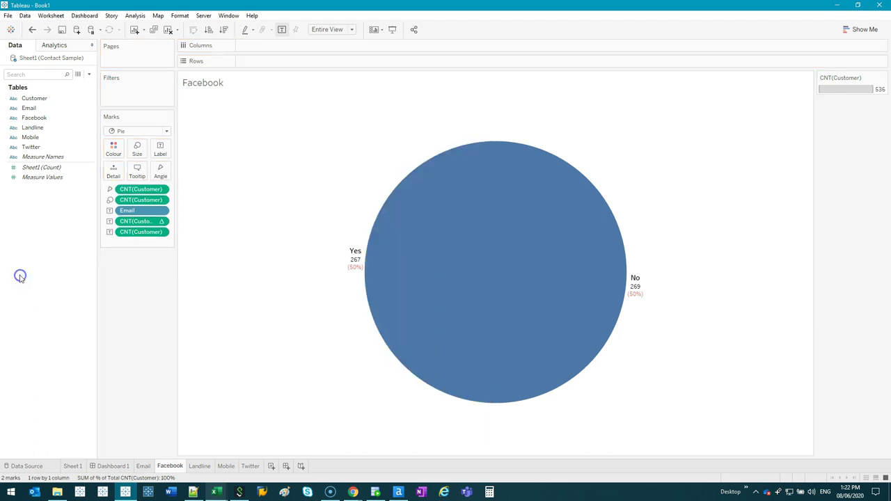
pyautogui.hotkey('ctrl', 'z')
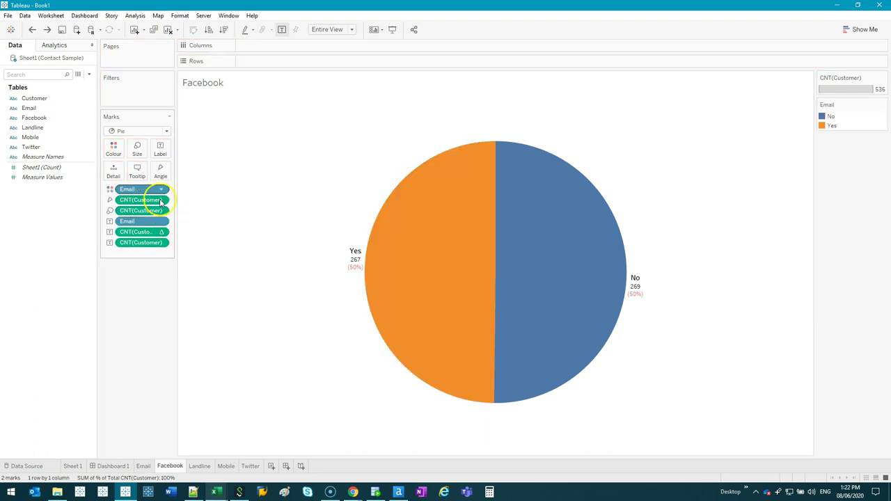
pyautogui.click(39, 118)
pyautogui.moveTo(40, 120); pyautogui.dragTo(155, 191)
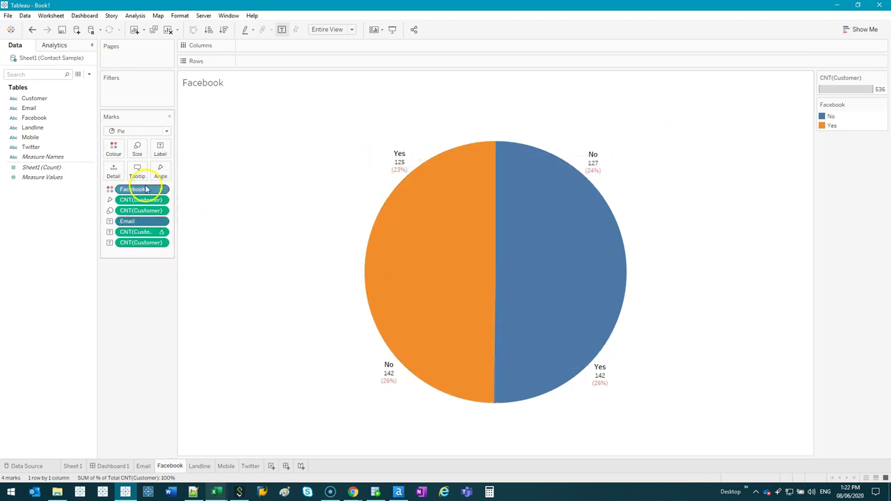
pyautogui.moveTo(147, 189); pyautogui.dragTo(150, 222)
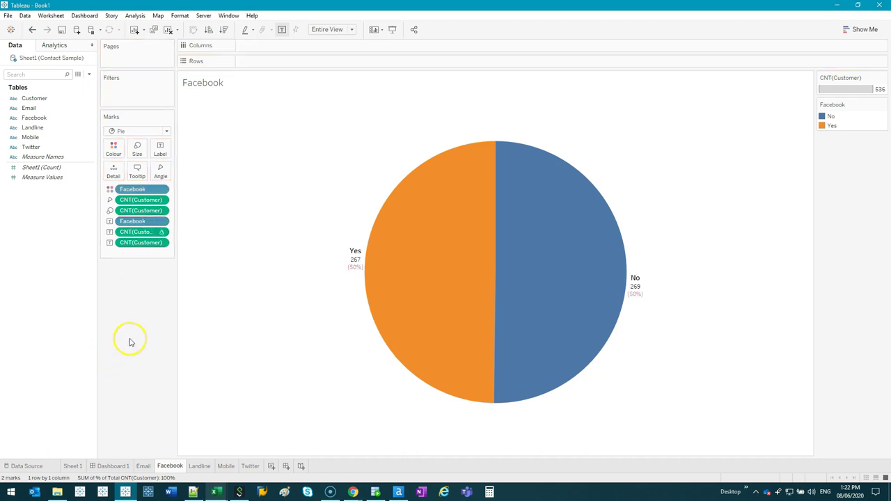
# - Swap Email for Landline, Mobile and Twitter on each matching sheet's pie
pyautogui.click(200, 466)
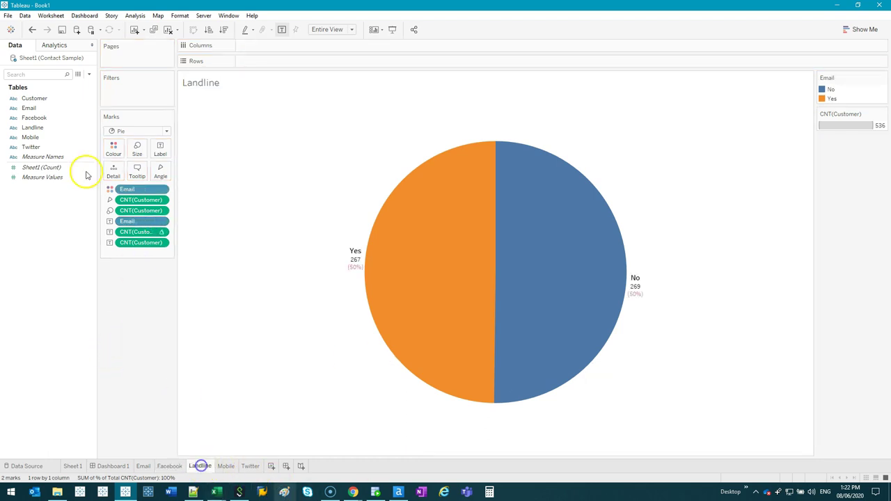
pyautogui.moveTo(33, 127); pyautogui.dragTo(151, 222)
pyautogui.click(225, 466)
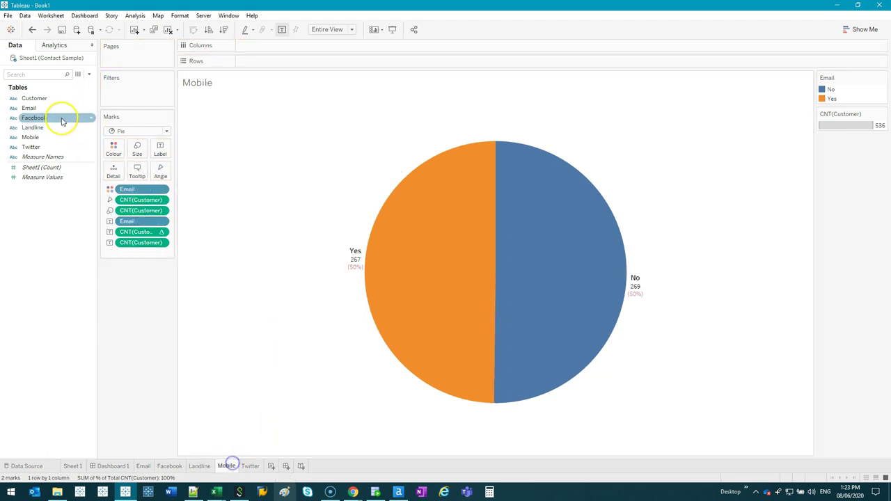
pyautogui.moveTo(30, 137); pyautogui.dragTo(139, 221)
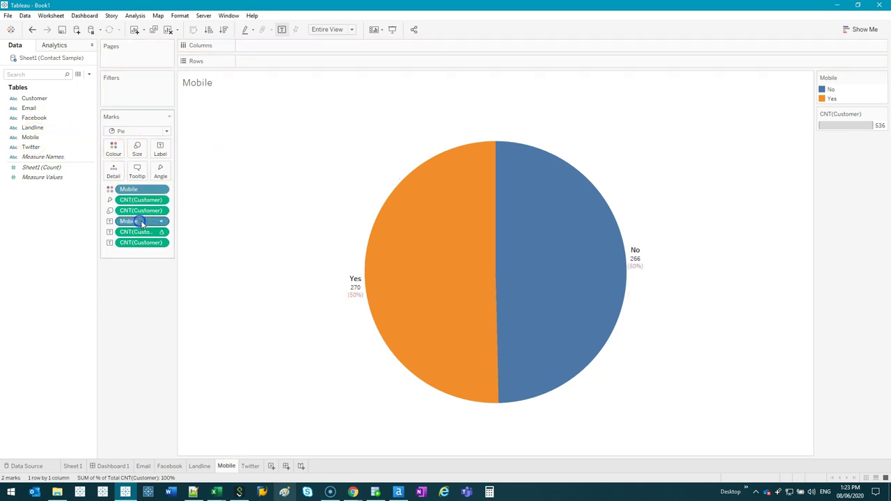
pyautogui.click(251, 466)
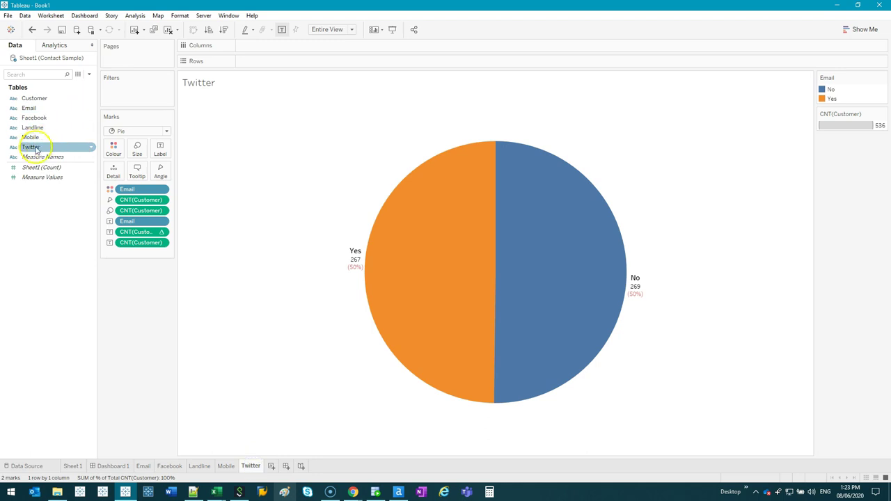
pyautogui.moveTo(52, 146); pyautogui.dragTo(164, 219)
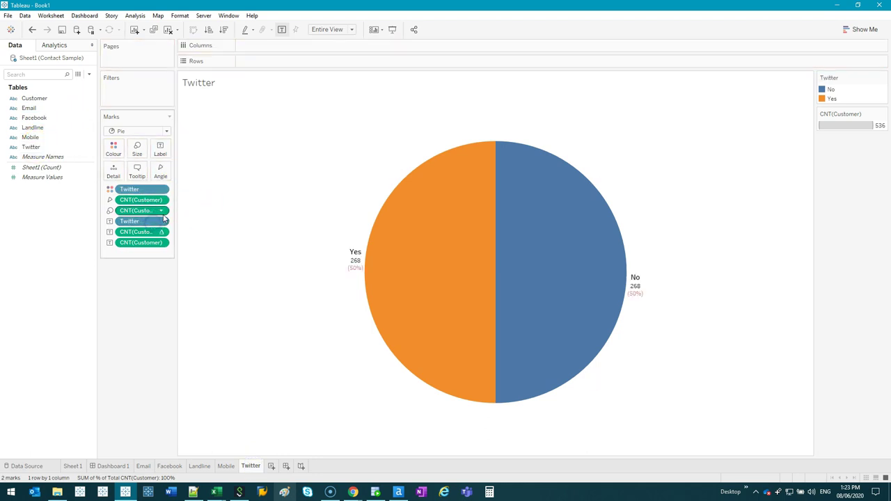
# - Return to the Email sheet
pyautogui.click(228, 467)
pyautogui.click(200, 466)
pyautogui.click(169, 466)
pyautogui.click(140, 466)
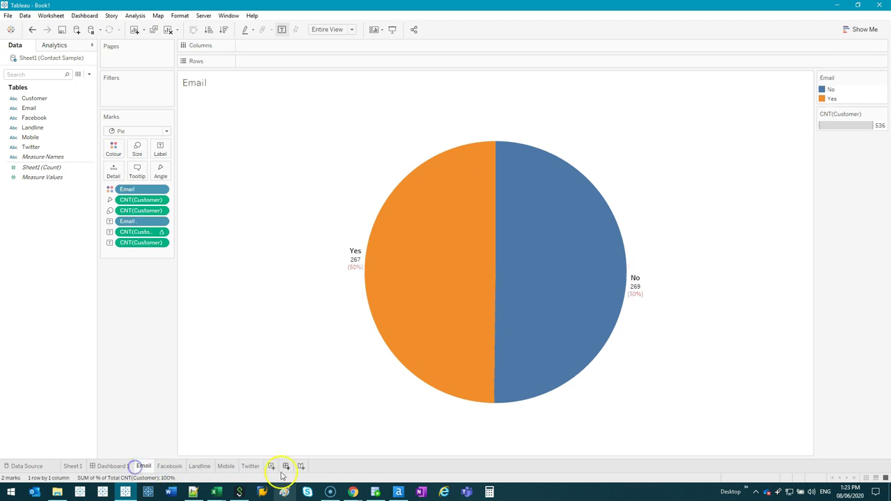
# - Create a new dashboard with the Email, Facebook, Landline, Mobile and Twitter sheets
pyautogui.click(285, 467)
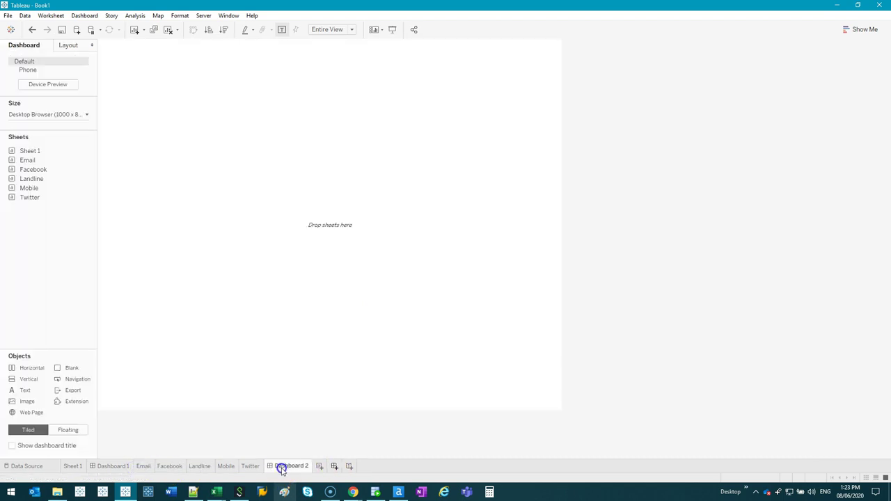
pyautogui.doubleClick(36, 160)
pyautogui.doubleClick(38, 169)
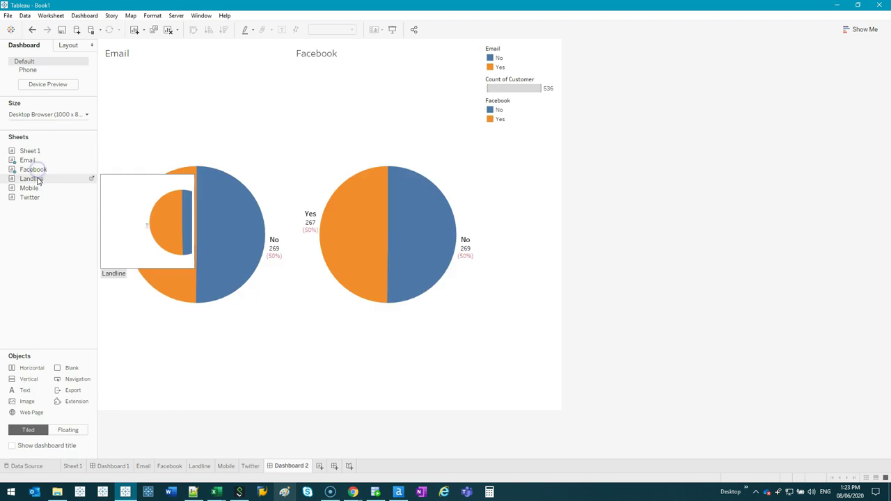
pyautogui.doubleClick(35, 179)
pyautogui.doubleClick(29, 188)
pyautogui.doubleClick(29, 198)
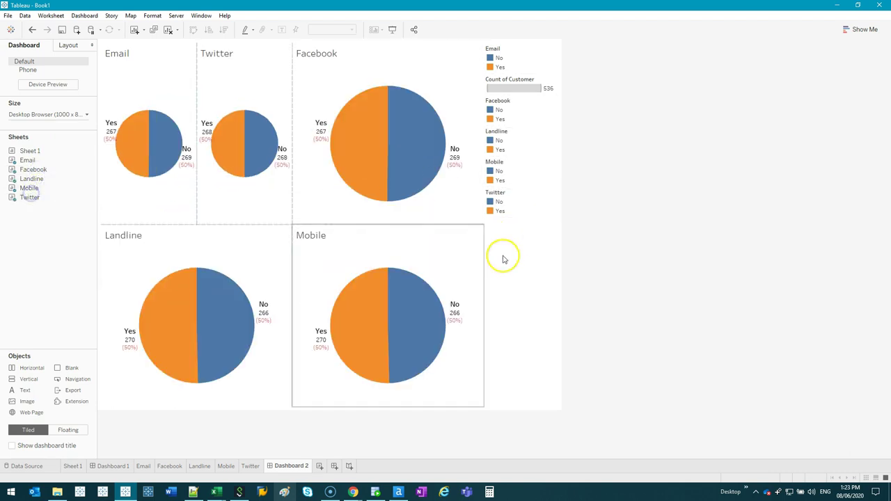
# - Delete the legend container and set the dashboard width to 1600 px
pyautogui.click(539, 293)
pyautogui.click(562, 47)
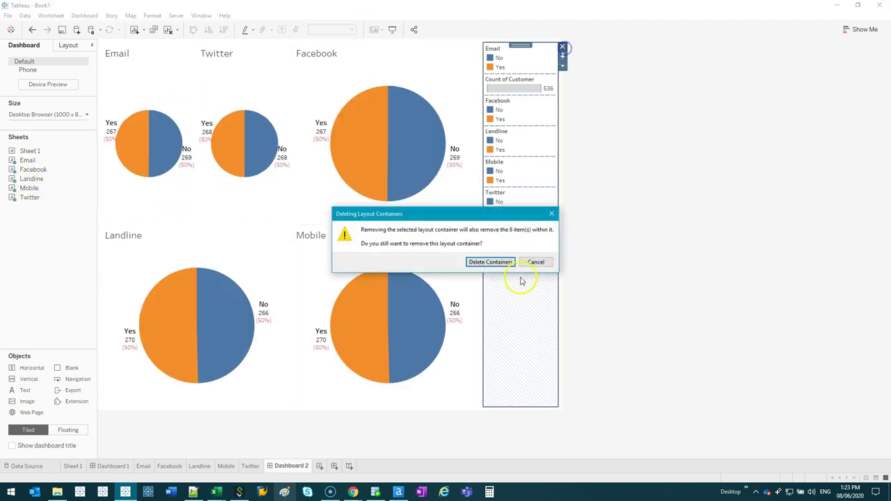
pyautogui.click(501, 262)
pyautogui.click(76, 114)
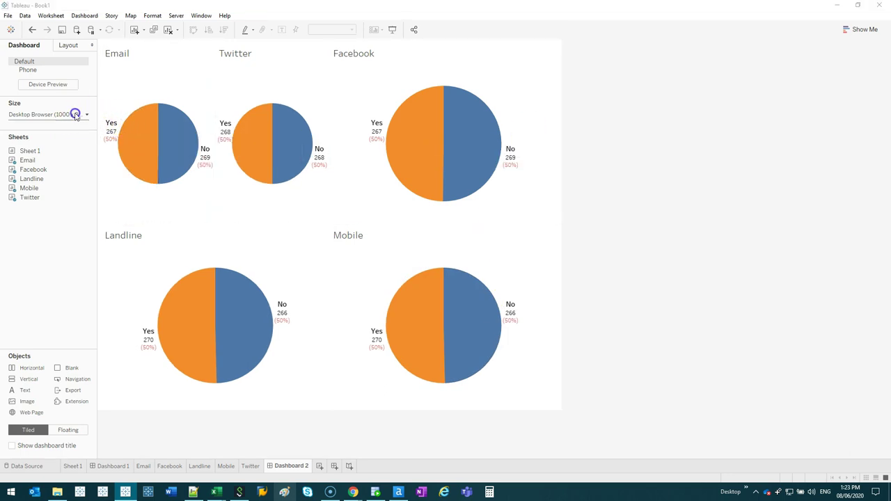
pyautogui.write('1600')
pyautogui.press('Return')
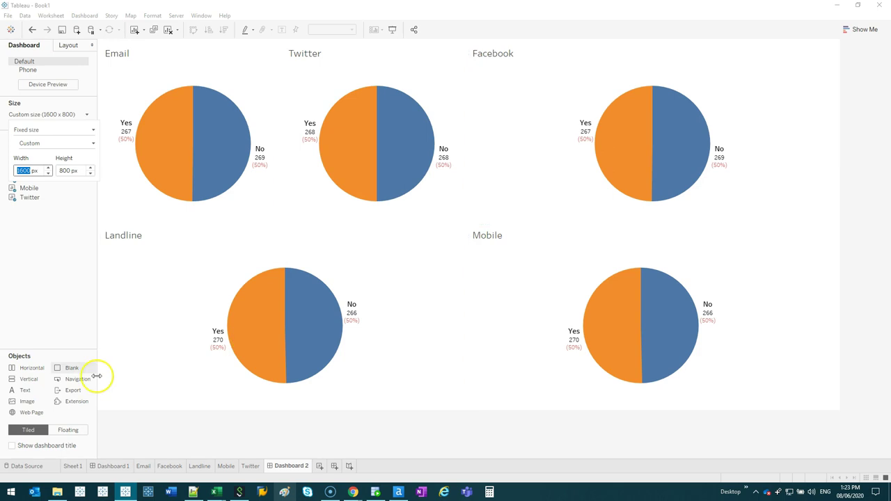
pyautogui.click(47, 319)
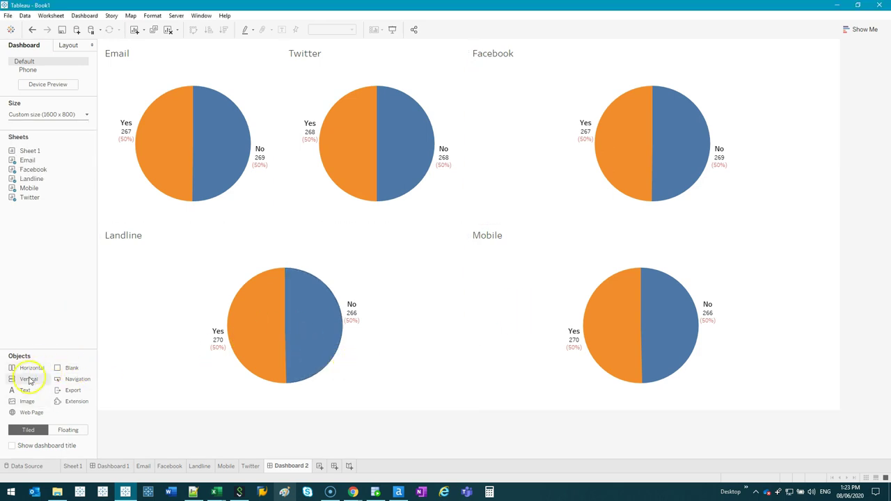
# - Add a Horizontal container at the top and move Email, Twitter and Facebook into it
pyautogui.moveTo(25, 374); pyautogui.dragTo(518, 63)
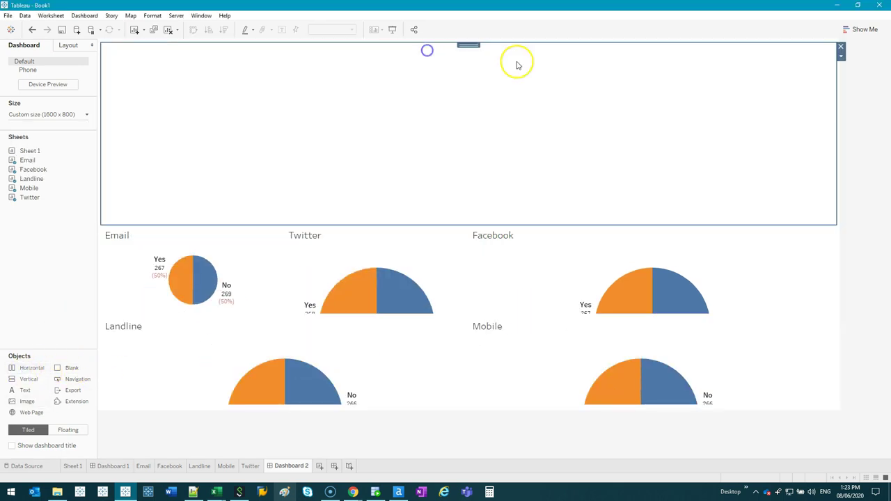
pyautogui.click(255, 231)
pyautogui.moveTo(202, 219); pyautogui.dragTo(213, 179)
pyautogui.click(388, 242)
pyautogui.moveTo(285, 220); pyautogui.dragTo(665, 122)
pyautogui.click(531, 239)
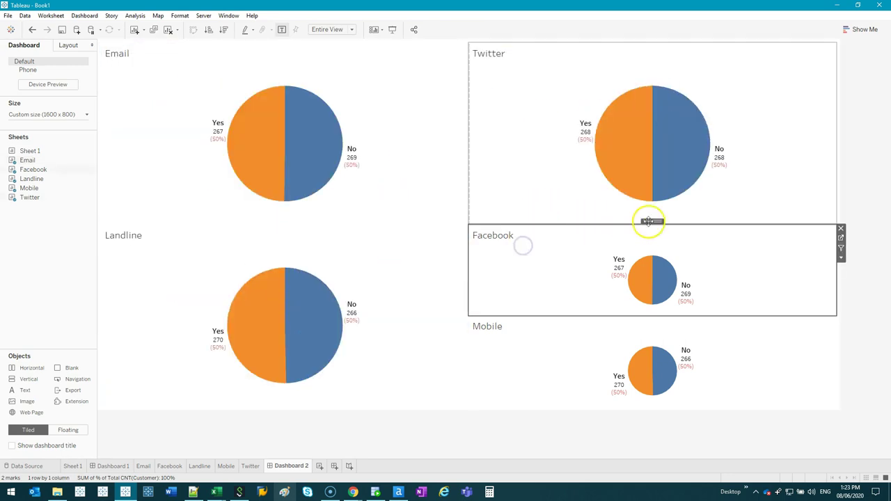
pyautogui.moveTo(647, 218); pyautogui.dragTo(807, 118)
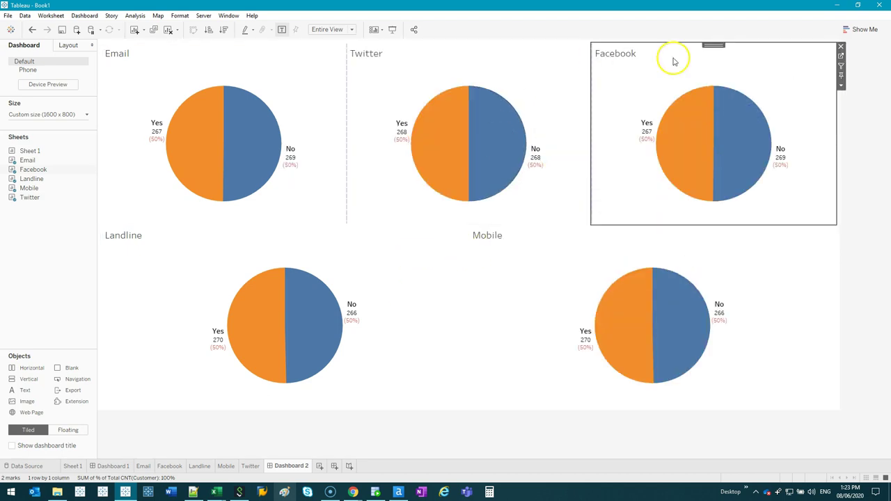
# - Distribute the three top-row pies evenly
pyautogui.doubleClick(714, 44)
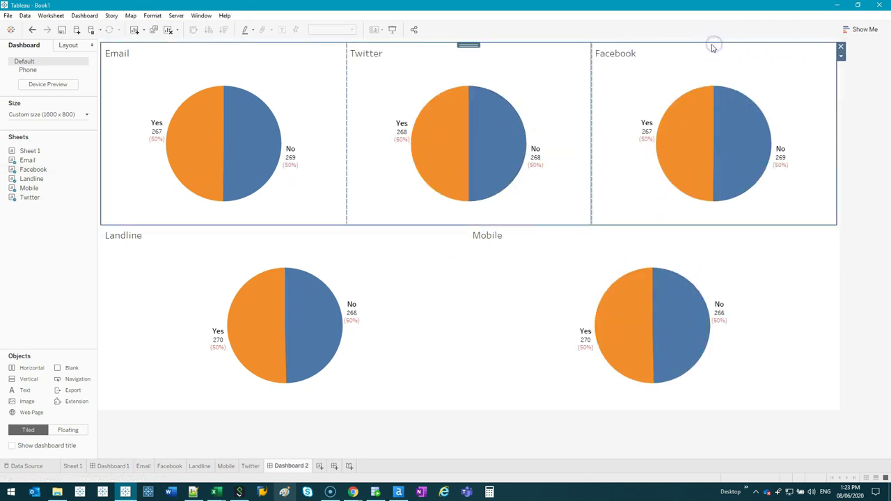
pyautogui.click(841, 57)
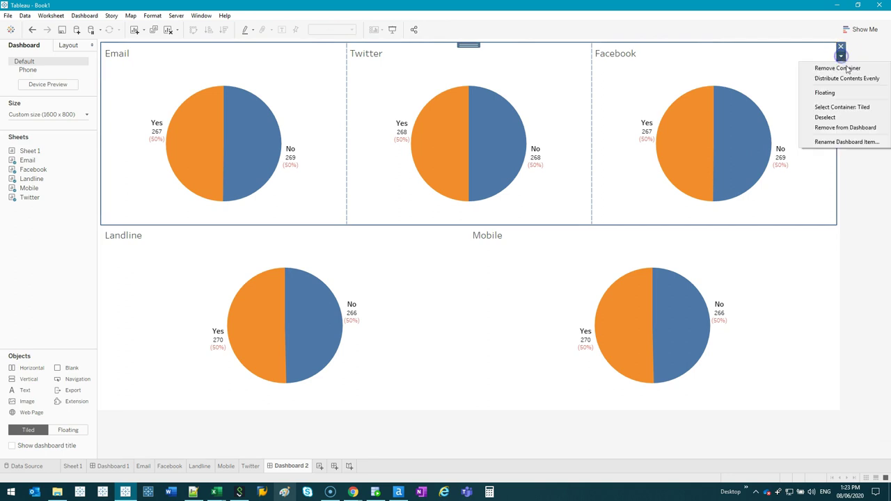
pyautogui.click(848, 77)
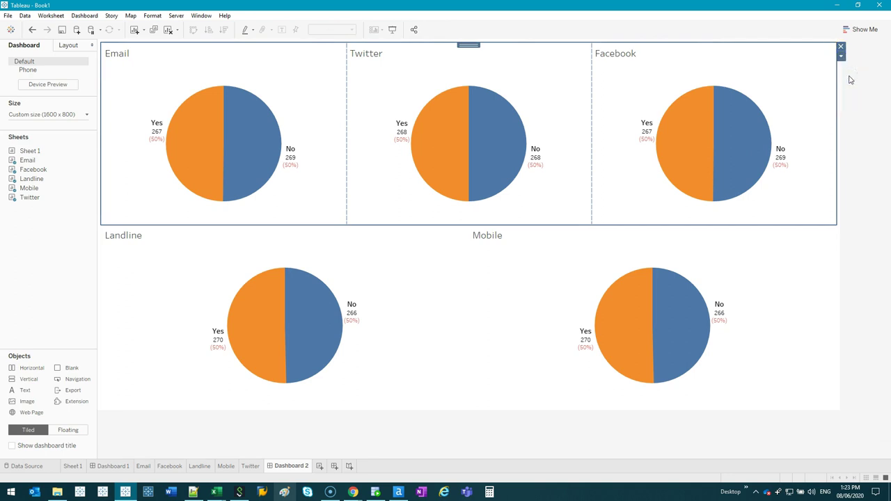
# - Set centre alignment on the Email, Twitter and Facebook chart titles
pyautogui.doubleClick(116, 54)
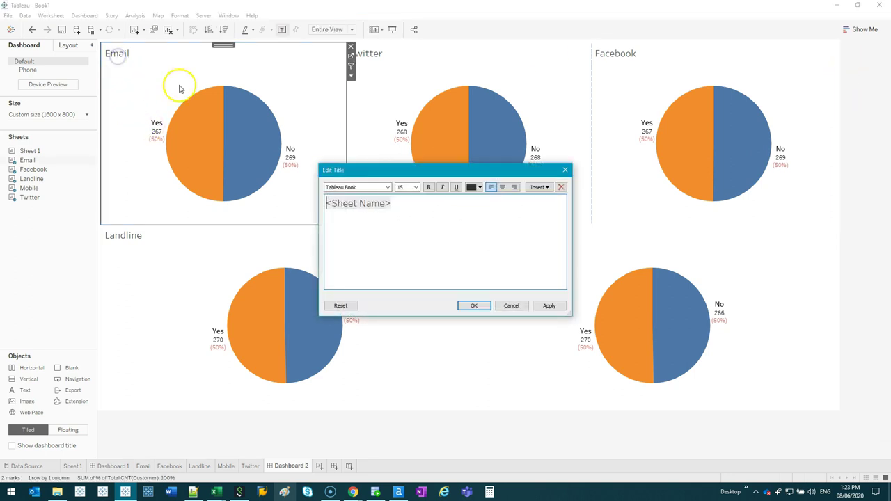
pyautogui.click(369, 49)
pyautogui.doubleClick(368, 49)
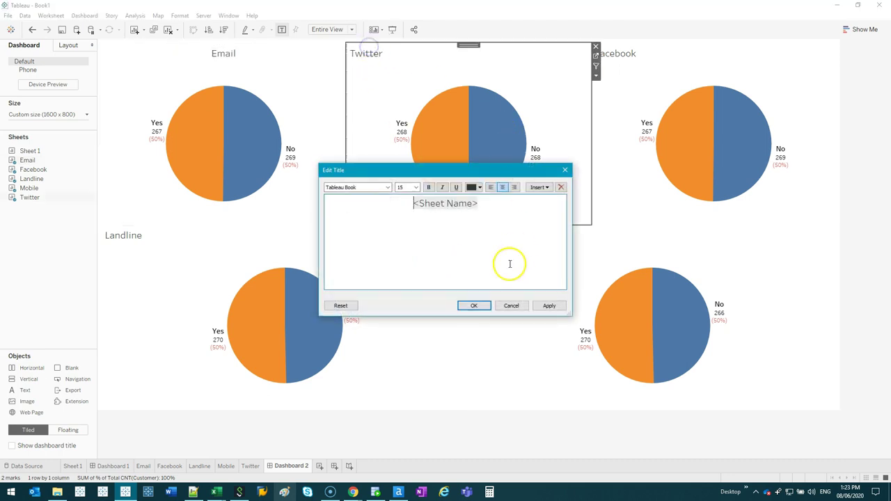
pyautogui.click(473, 250)
pyautogui.click(633, 57)
pyautogui.doubleClick(633, 57)
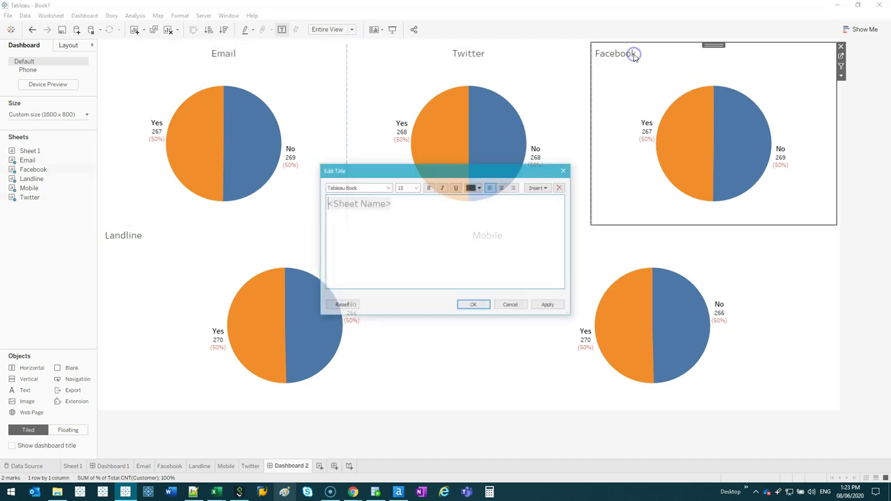
pyautogui.click(511, 302)
# - Centre-align the Landline and Mobile titles in Edit Title
pyautogui.click(143, 239)
pyautogui.doubleClick(143, 238)
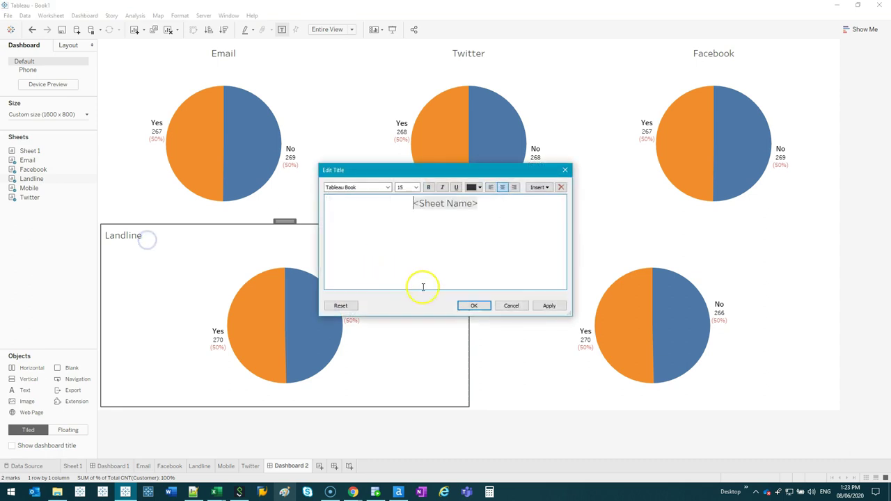
pyautogui.click(466, 304)
pyautogui.click(529, 239)
pyautogui.doubleClick(529, 239)
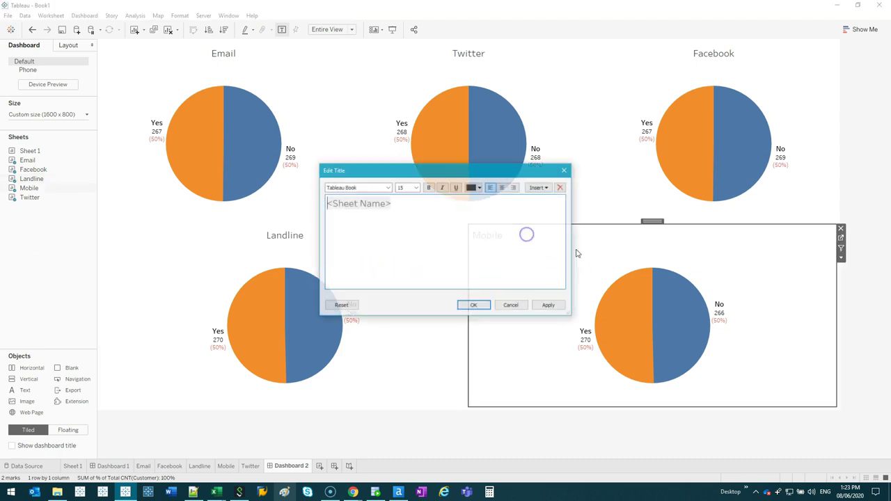
pyautogui.click(470, 305)
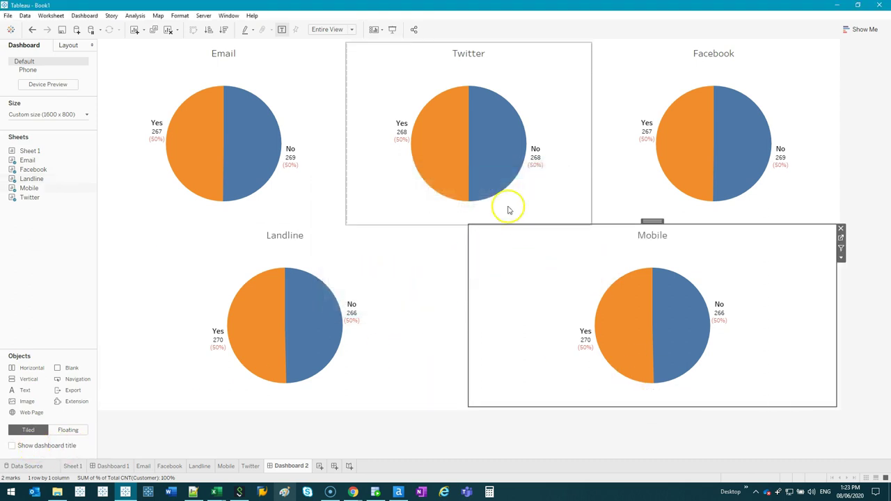
# - Turn on Use as Filter for the Email, Twitter, Facebook, Landline and Mobile pies
pyautogui.click(455, 436)
pyautogui.click(284, 65)
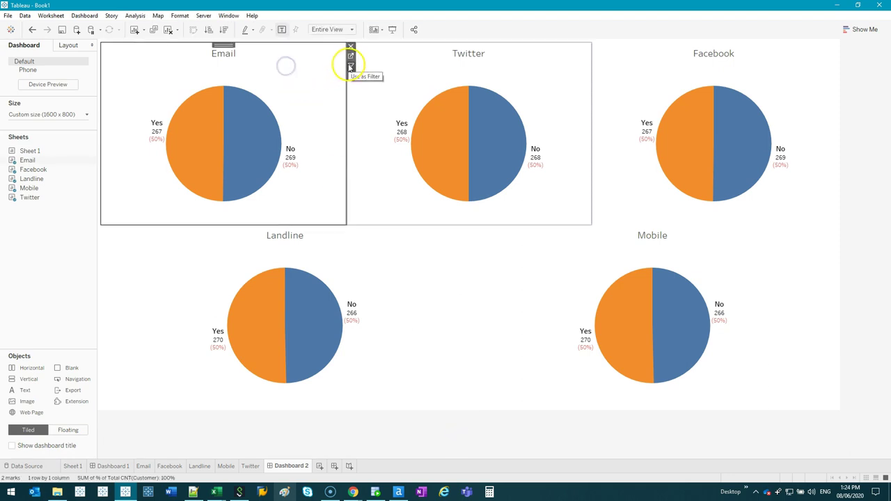
pyautogui.click(548, 50)
pyautogui.click(787, 62)
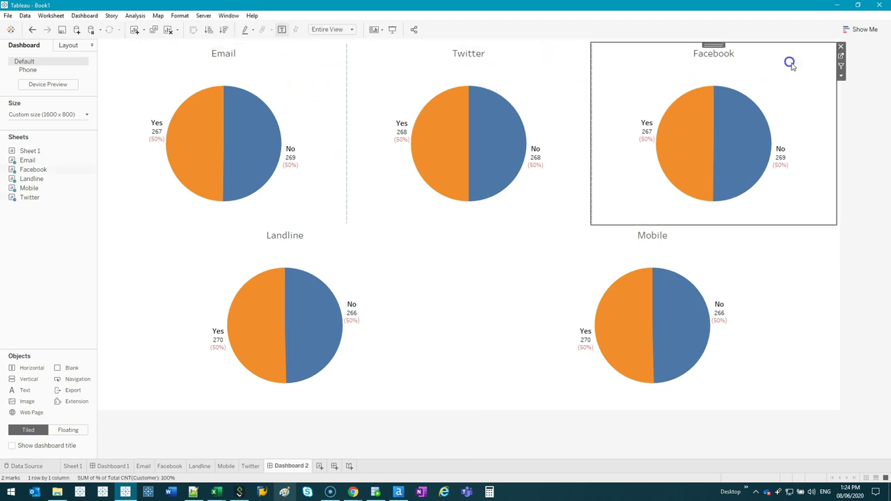
pyautogui.click(841, 66)
pyautogui.click(394, 241)
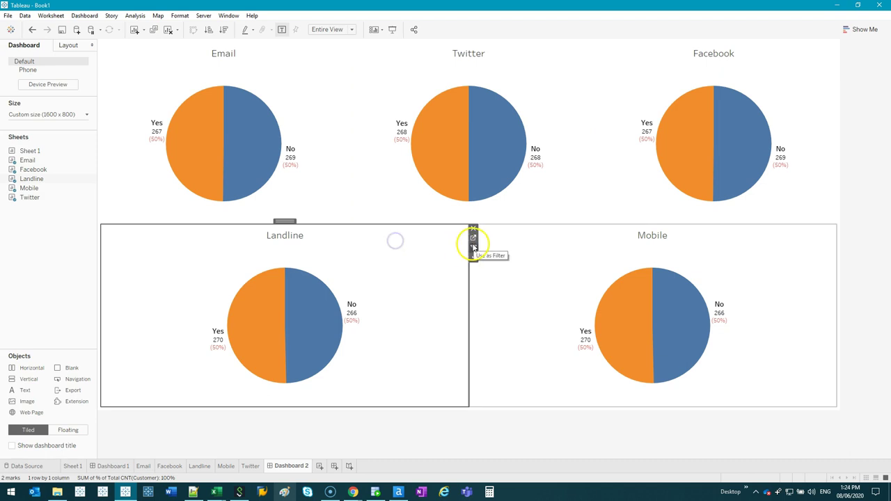
pyautogui.click(742, 242)
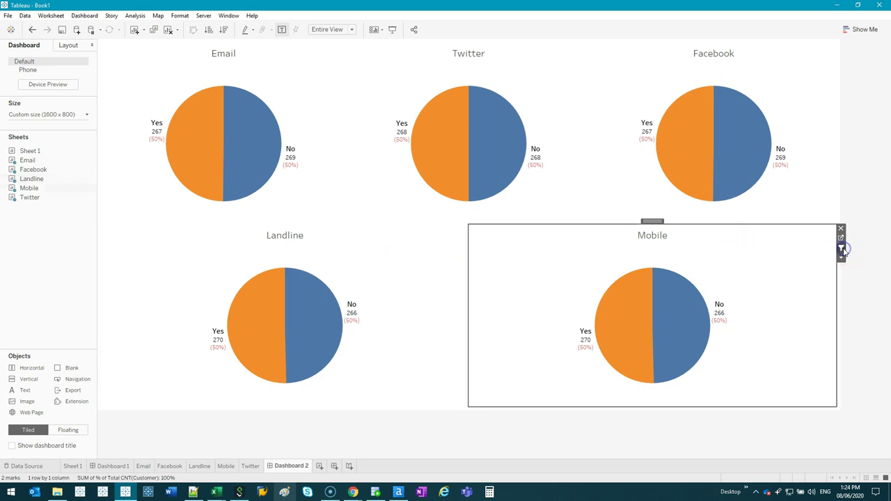
pyautogui.click(841, 249)
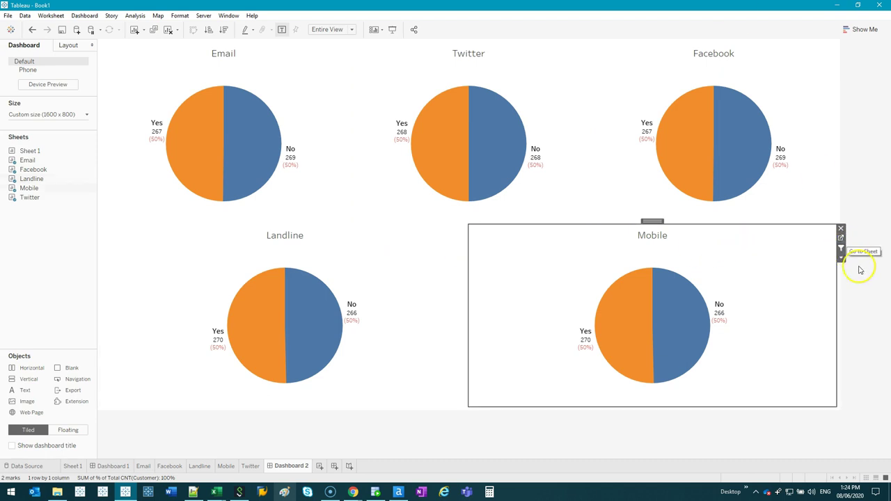
pyautogui.click(862, 184)
pyautogui.click(171, 225)
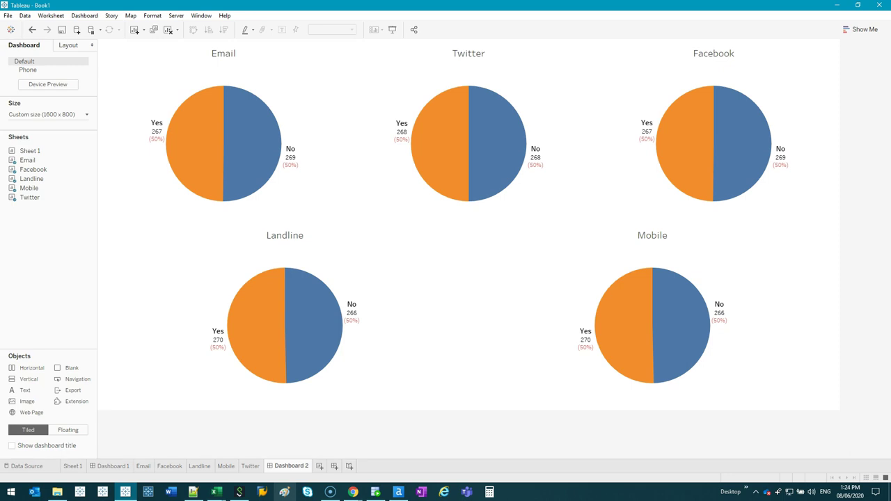
pyautogui.click(199, 139)
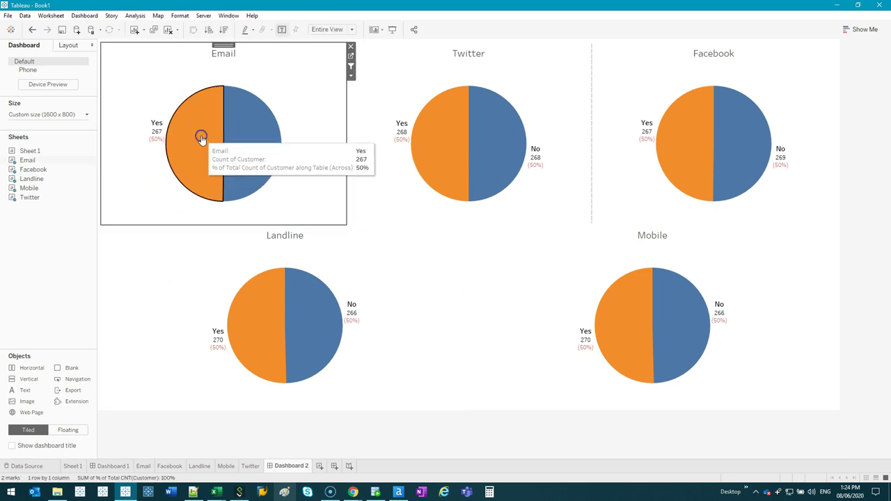
pyautogui.click(448, 143)
pyautogui.click(689, 135)
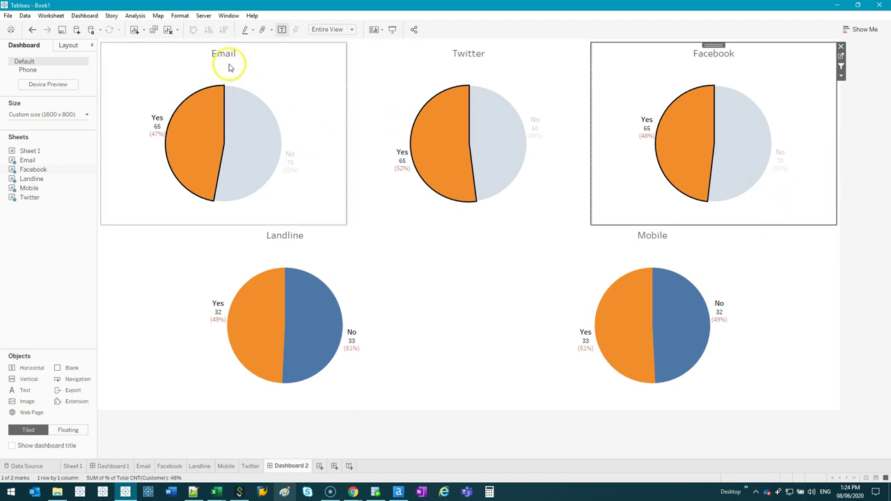
pyautogui.click(442, 138)
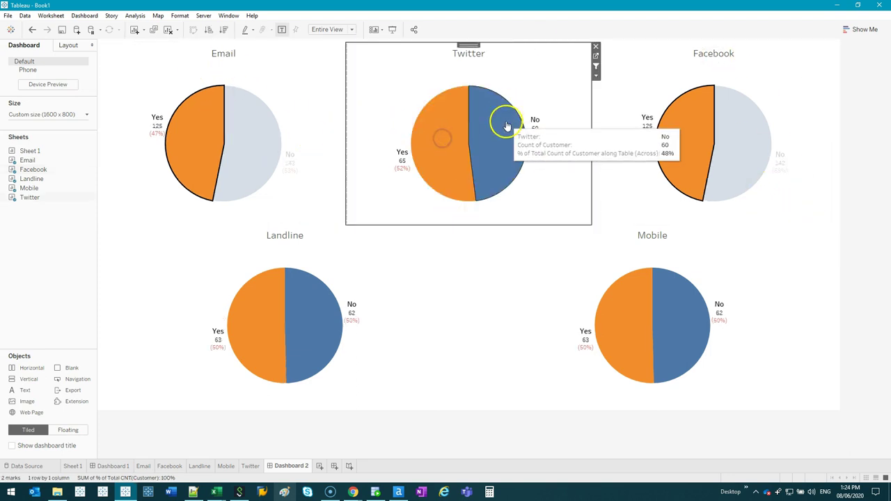
pyautogui.click(508, 126)
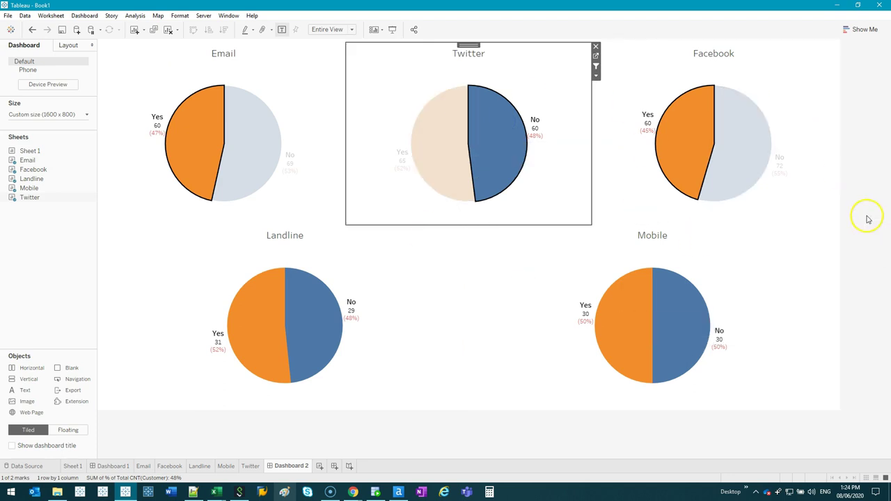
pyautogui.click(489, 147)
pyautogui.click(680, 132)
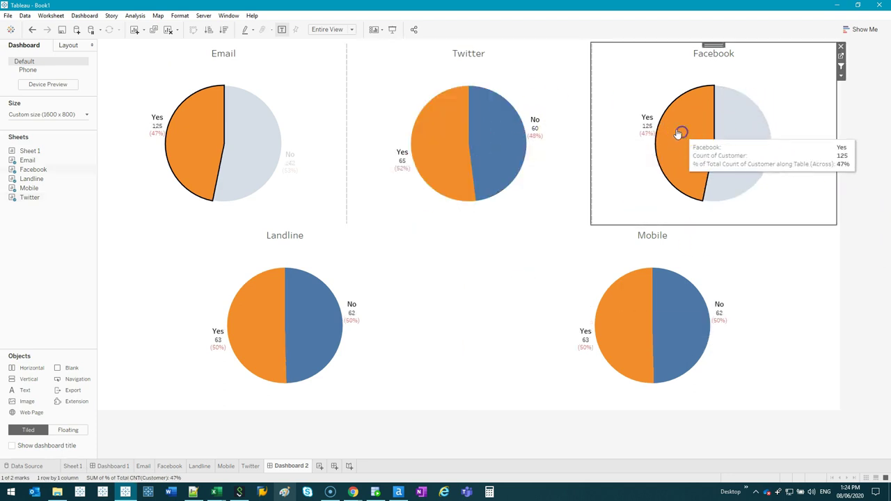
pyautogui.click(195, 132)
pyautogui.click(200, 132)
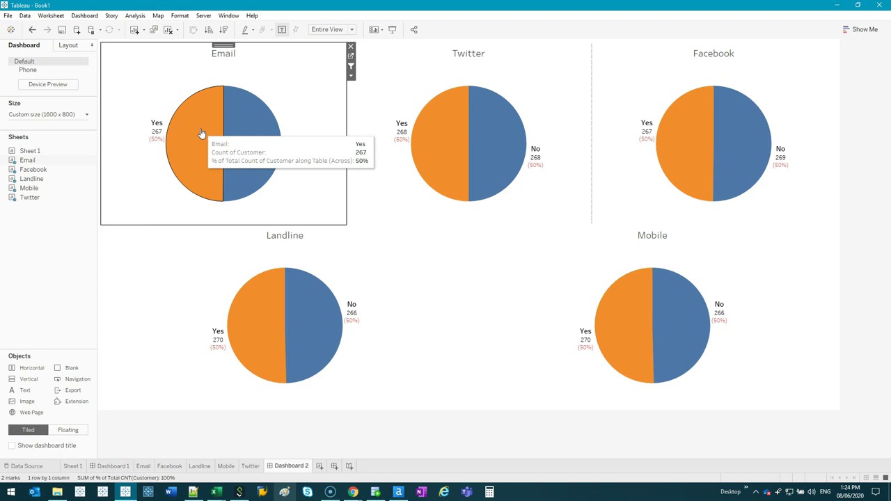
pyautogui.click(268, 70)
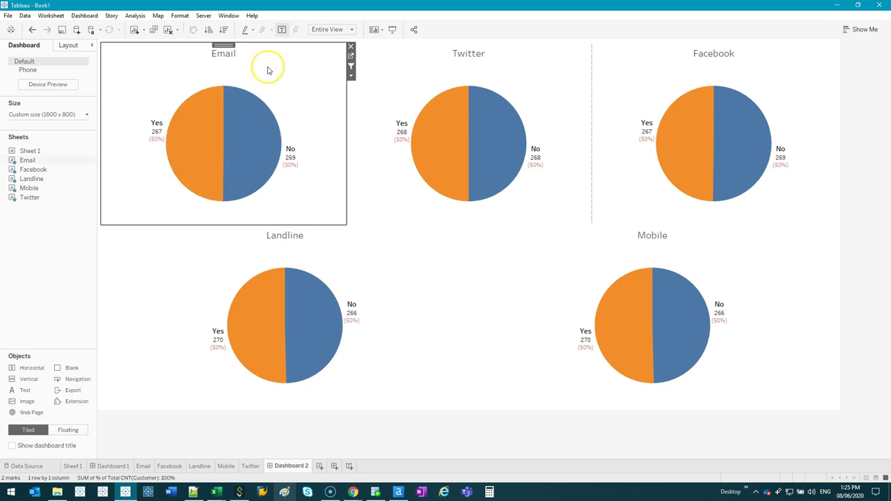
pyautogui.click(862, 294)
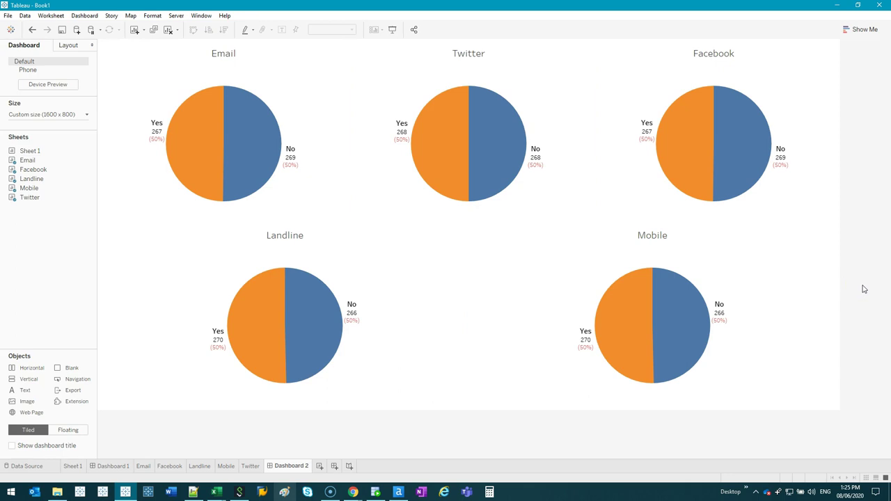
# - Move the Landline and Mobile charts into the top row
pyautogui.click(302, 249)
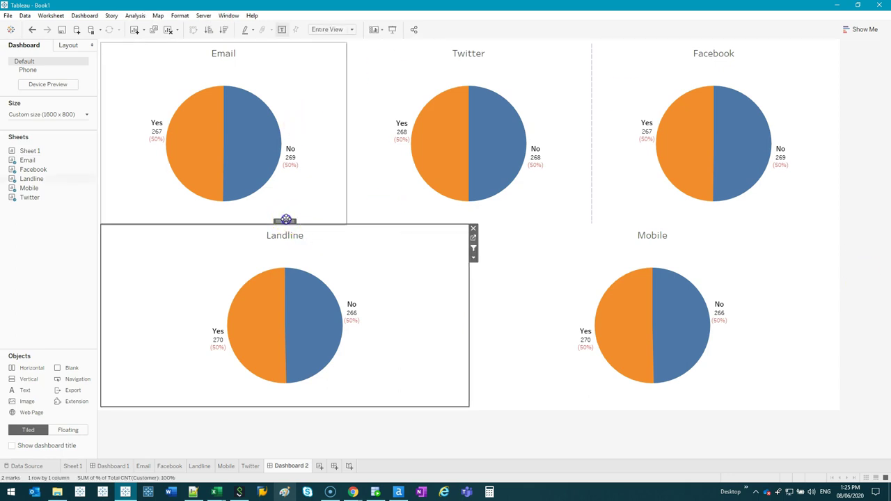
pyautogui.moveTo(286, 220); pyautogui.dragTo(748, 124)
pyautogui.click(546, 252)
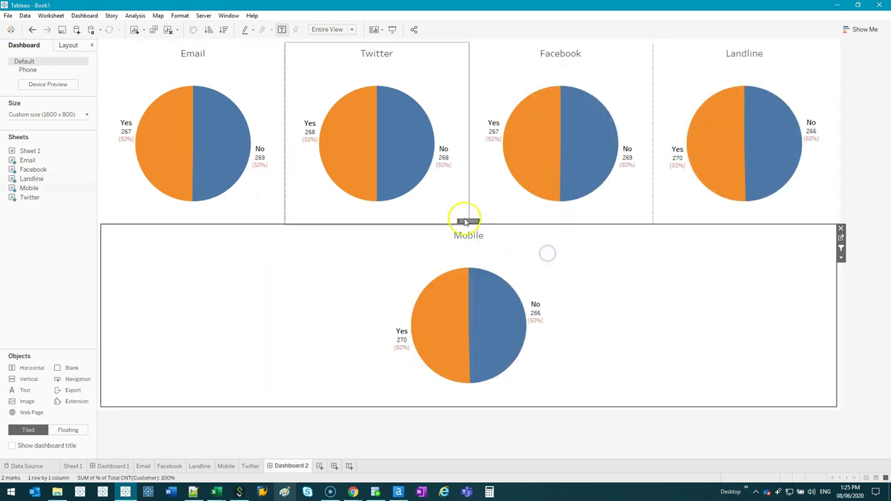
pyautogui.moveTo(465, 222); pyautogui.dragTo(800, 124)
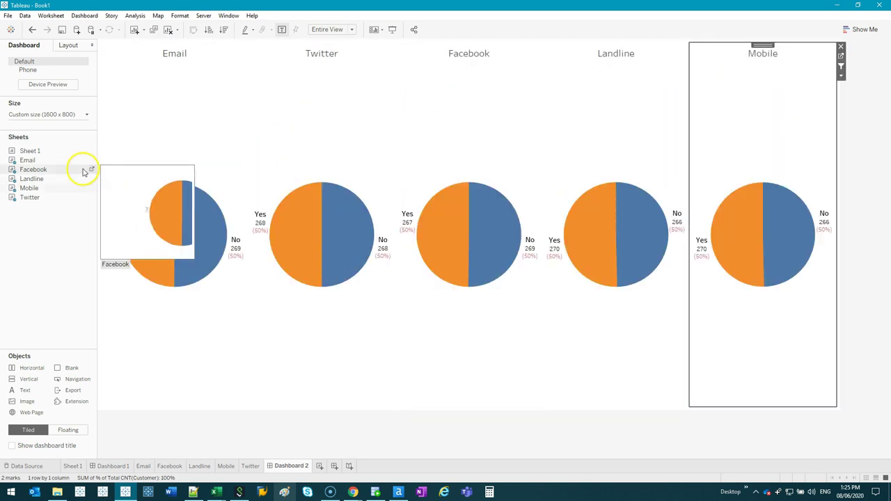
# - Resize the dashboard to 1700 px wide and 400 px high
pyautogui.click(87, 114)
pyautogui.click(48, 168)
pyautogui.click(91, 173)
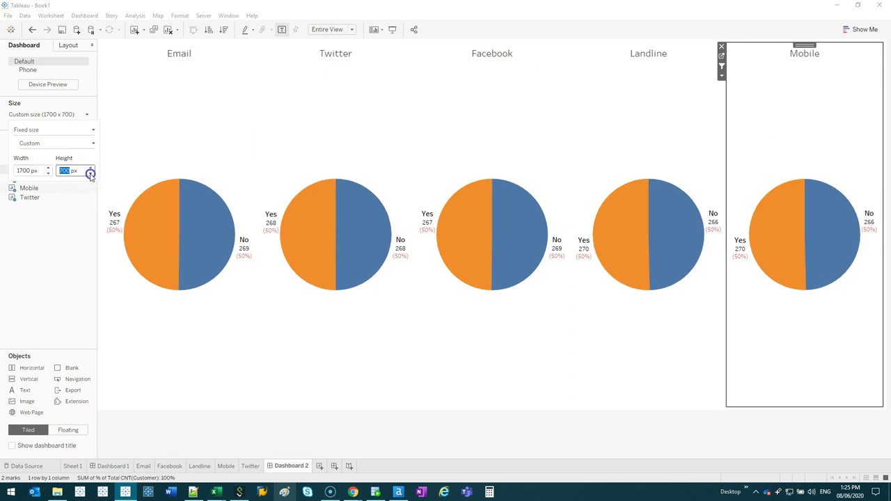
pyautogui.click(91, 173)
pyautogui.click(91, 174)
pyautogui.click(90, 173)
pyautogui.click(607, 273)
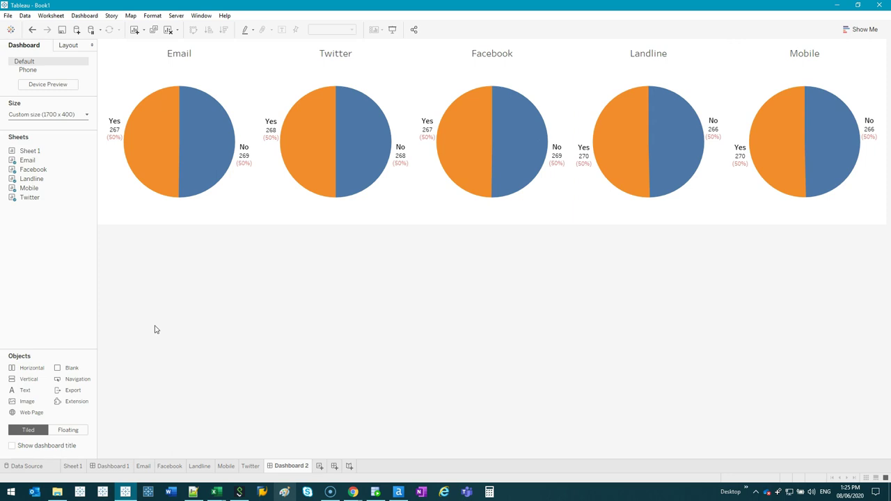
pyautogui.click(208, 258)
pyautogui.click(294, 255)
pyautogui.click(354, 493)
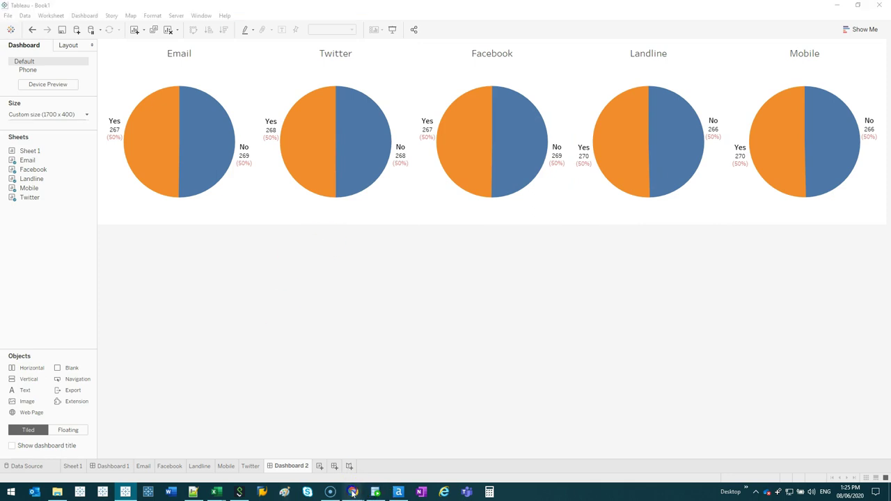
pyautogui.click(380, 249)
pyautogui.click(418, 318)
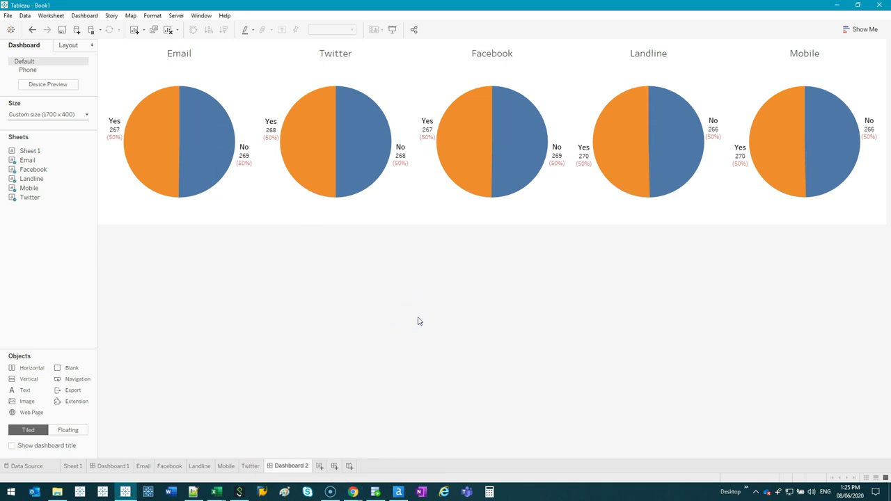